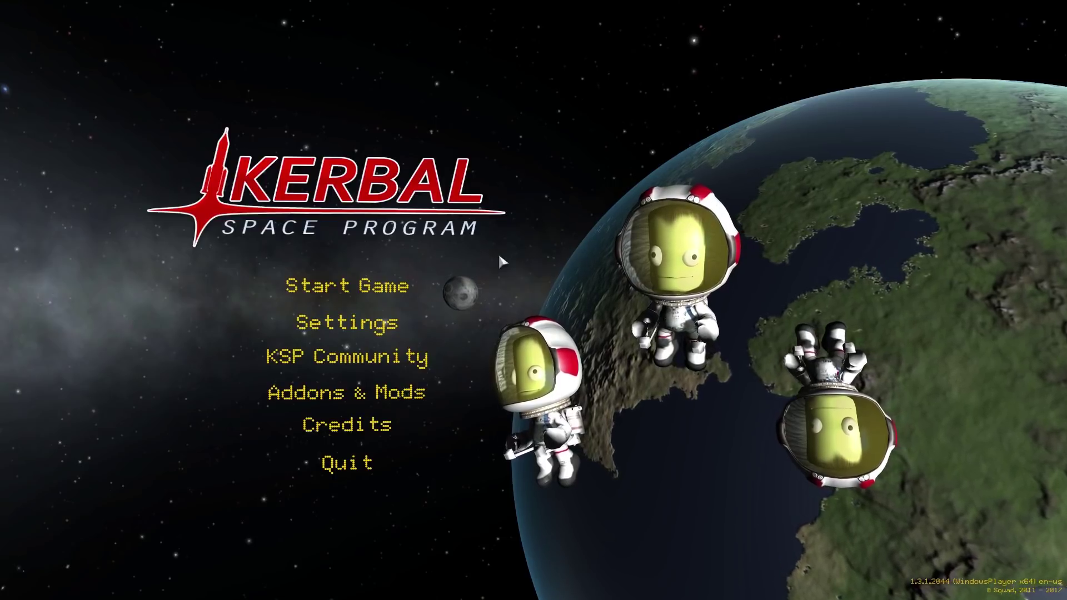
Open the Mission Builder from the game start options
click(389, 291)
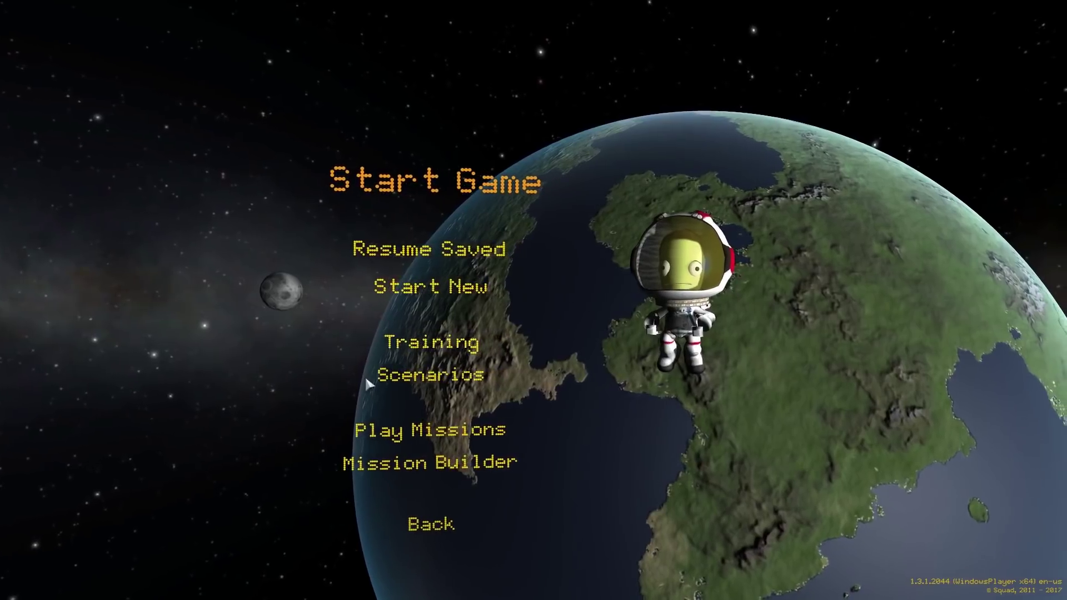
click(368, 466)
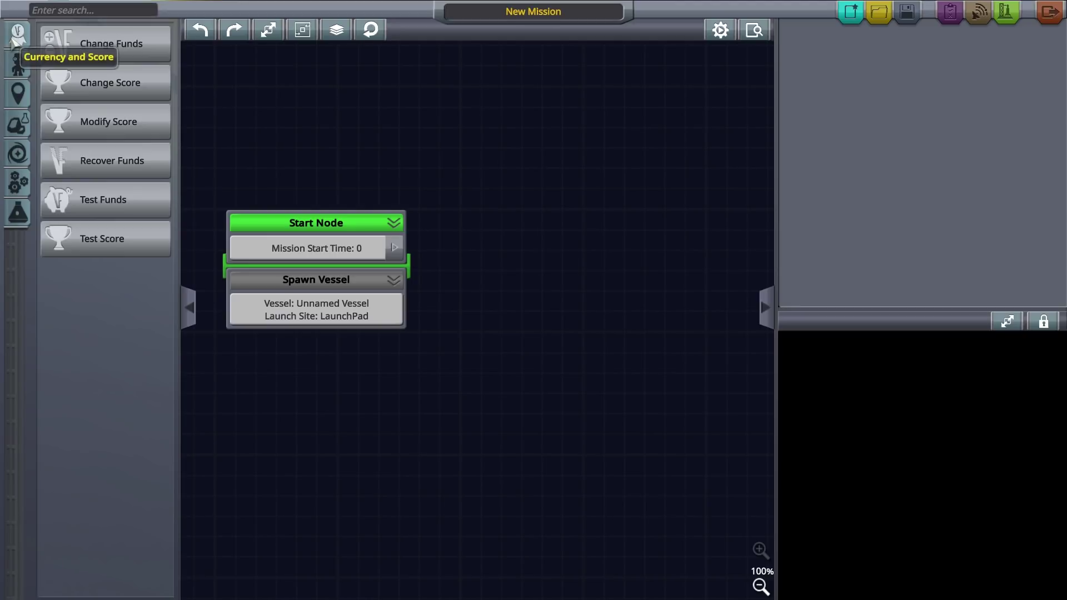
Browse the node categories, from the Kerbal nodes through location, resources, spawning and utility to the vessel nodes
click(18, 65)
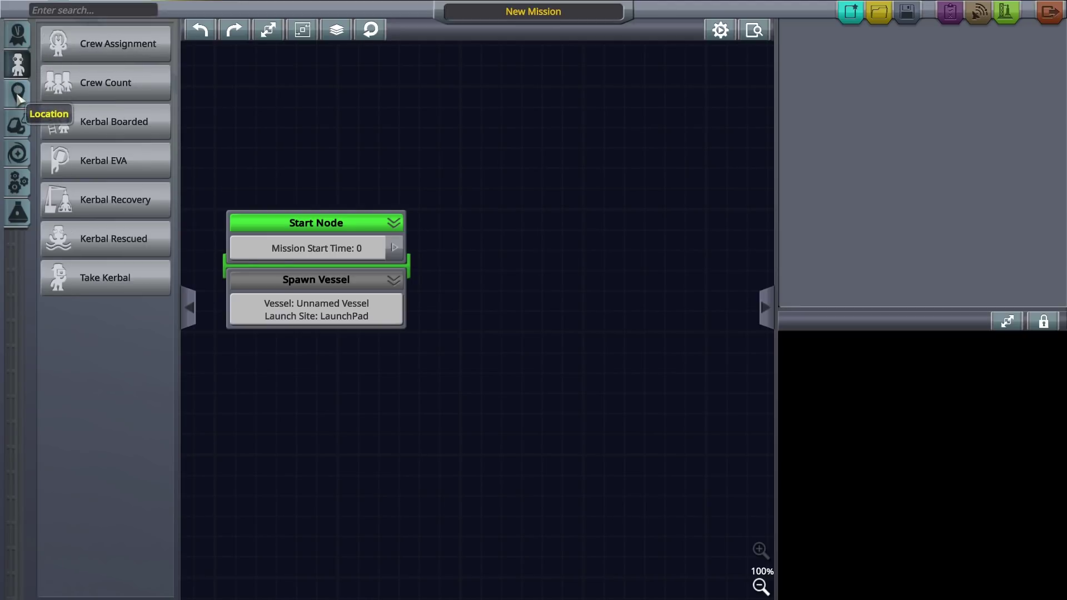
click(19, 94)
click(19, 128)
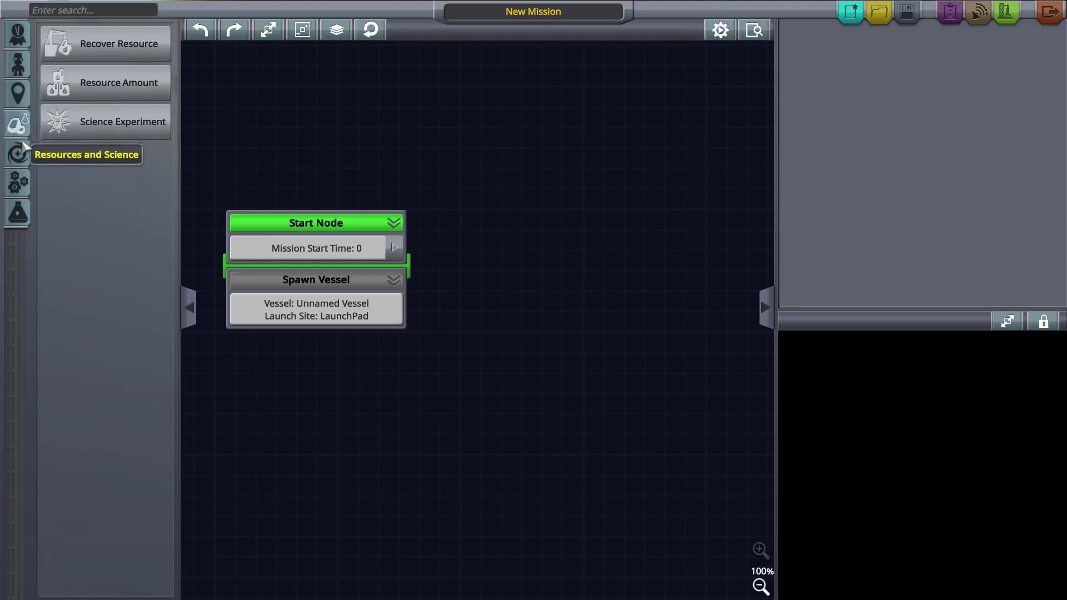
click(17, 155)
click(17, 184)
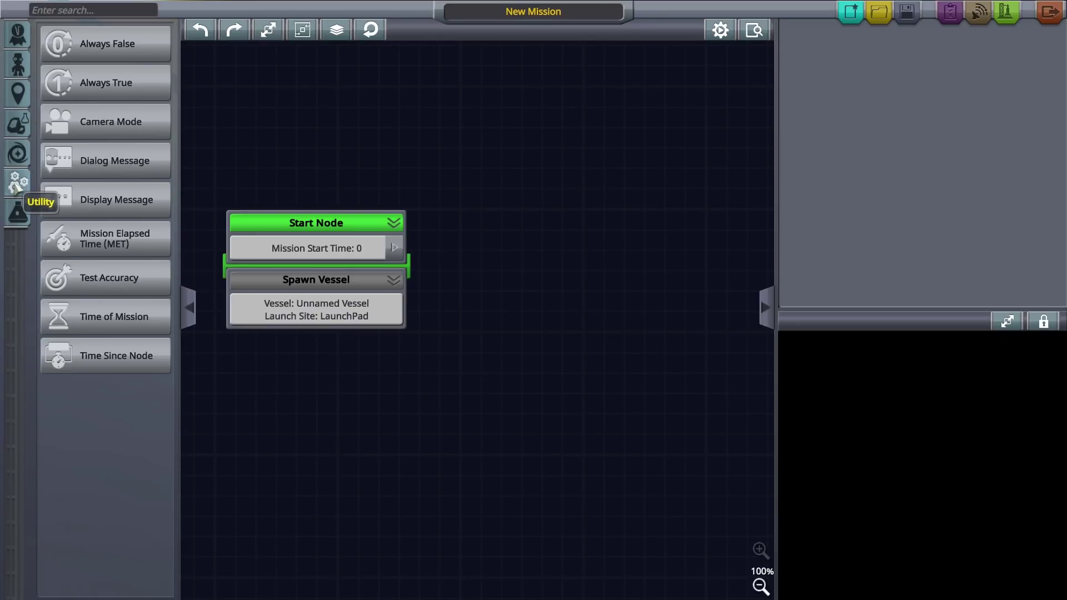
click(17, 213)
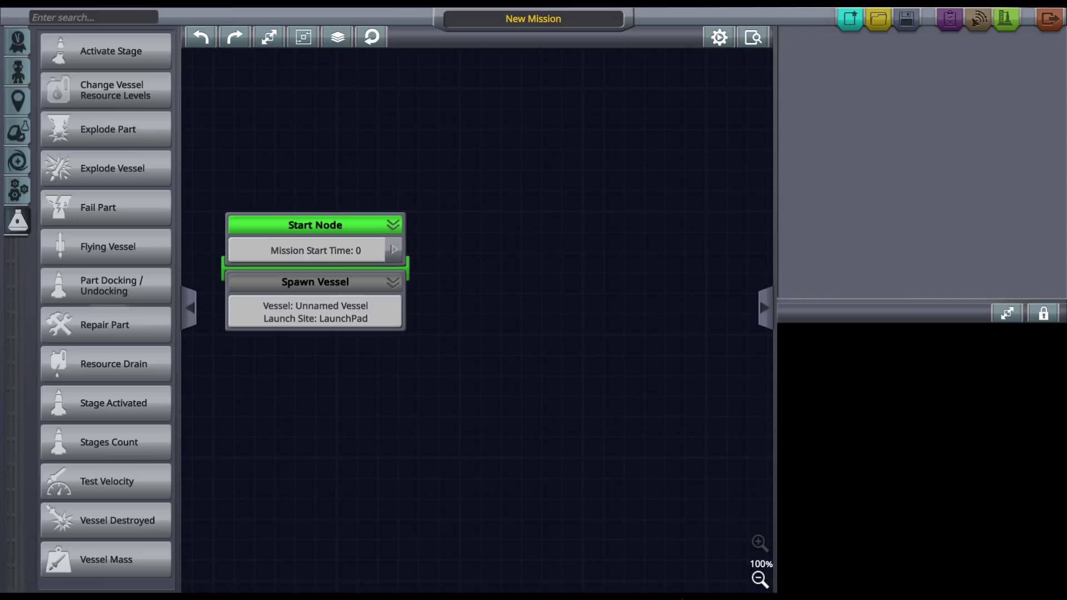
Enable Show Mission Briefing in the Start Node and choose an instructor avatar
click(360, 227)
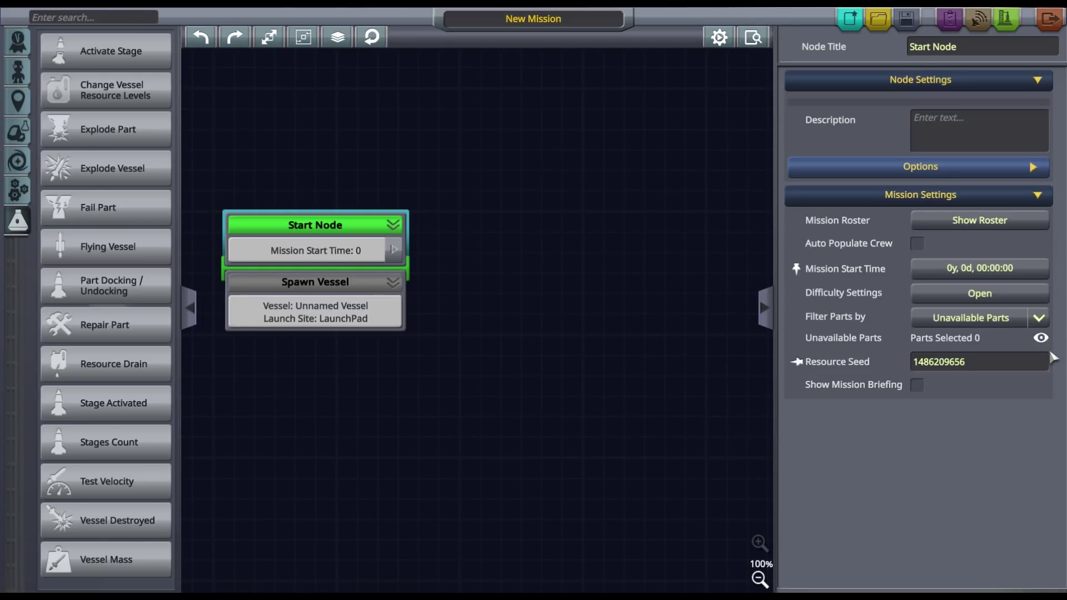
click(917, 386)
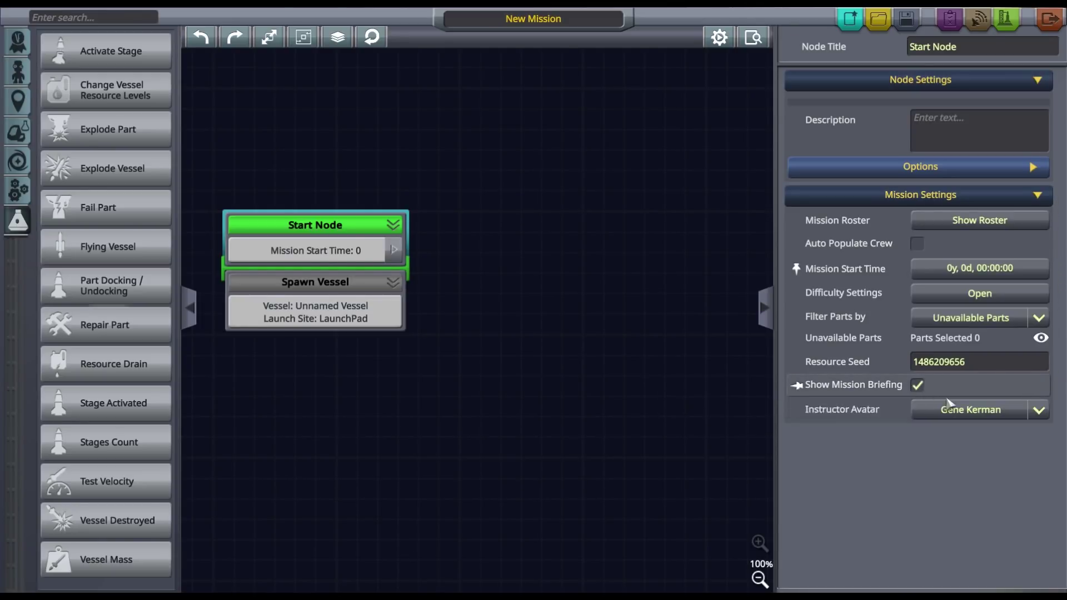
click(1039, 410)
click(1023, 476)
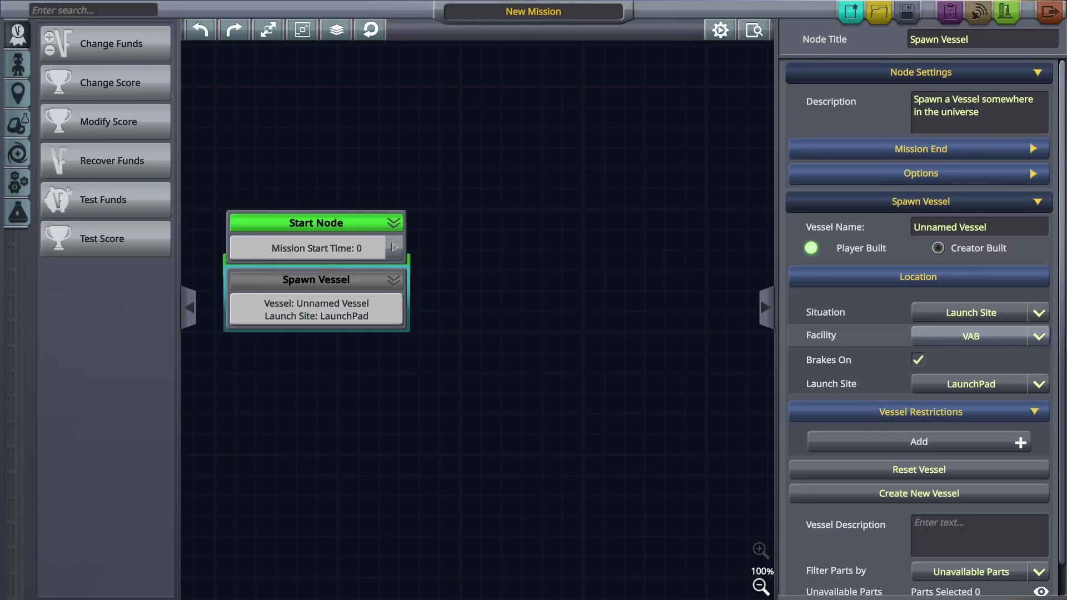
Check the Spawn Vessel node's situation and facility options and name its vessel Rescuer
click(1037, 314)
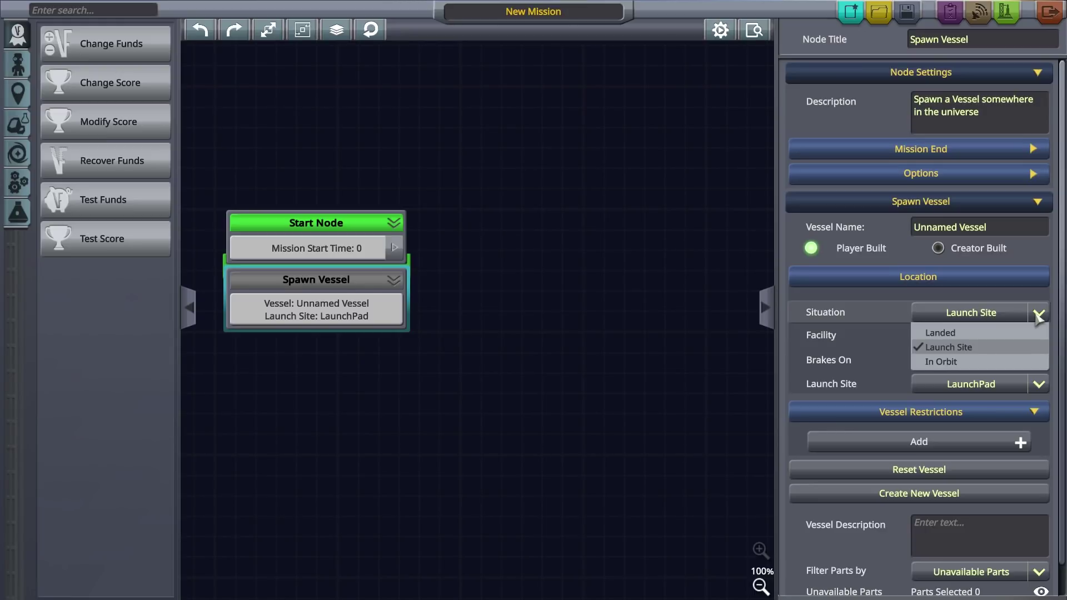
click(1037, 315)
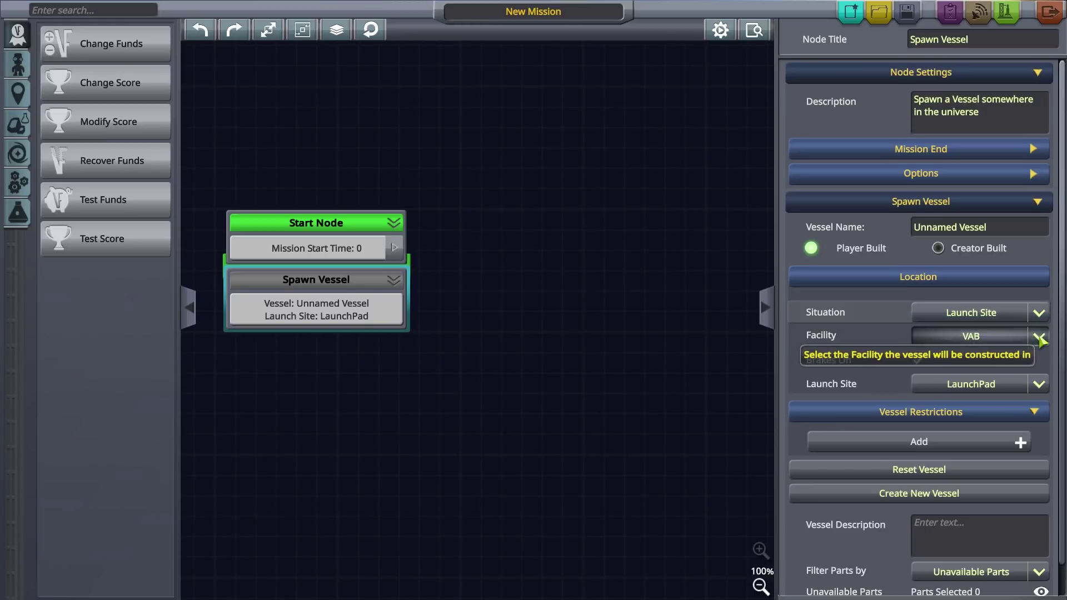
click(1039, 337)
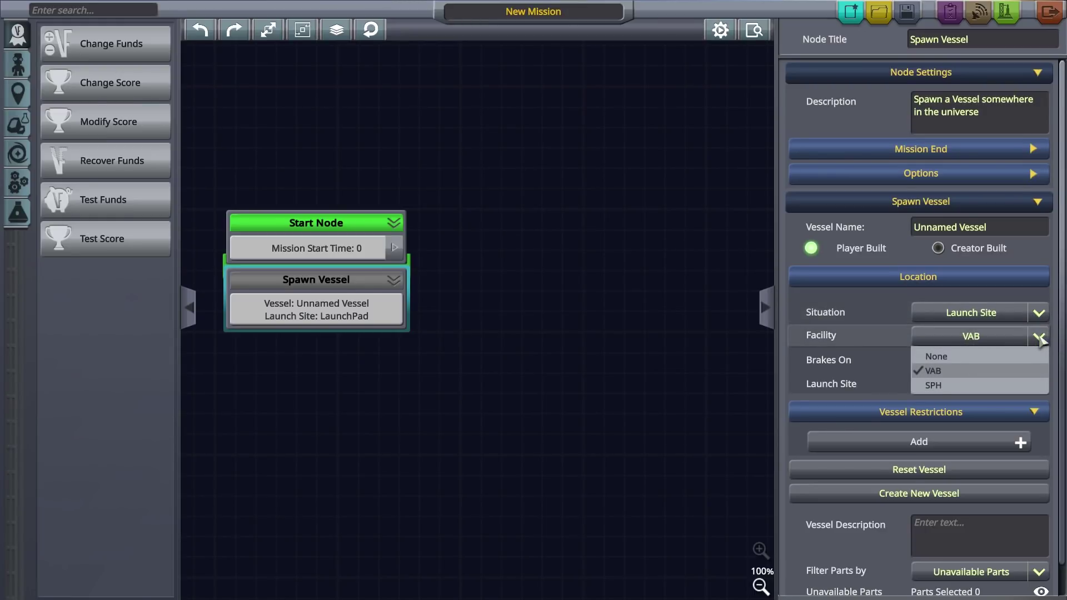
click(1038, 338)
click(1002, 225)
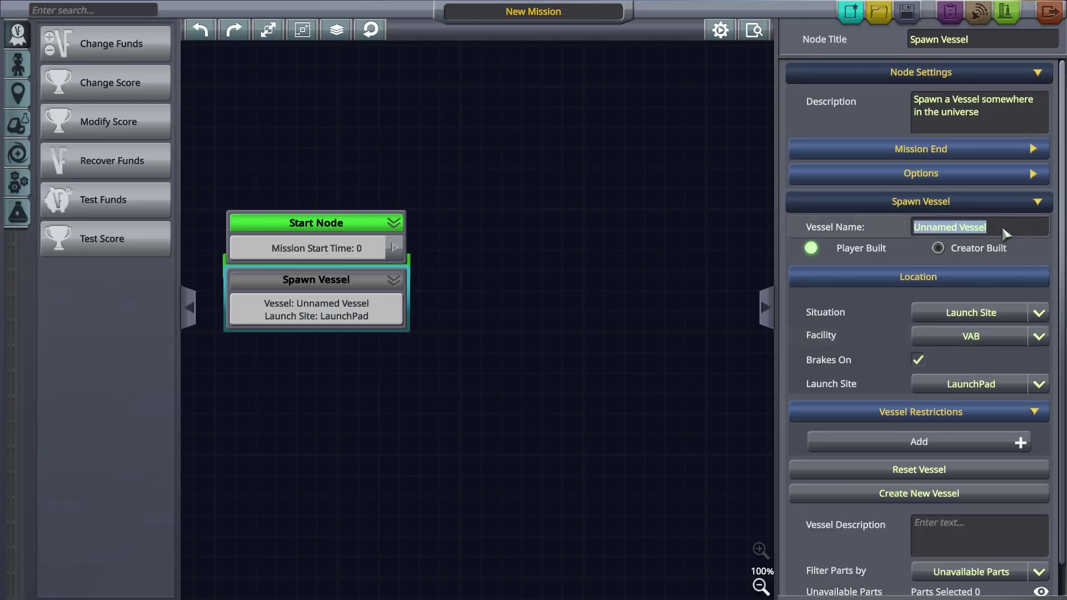
text(Rescuer)
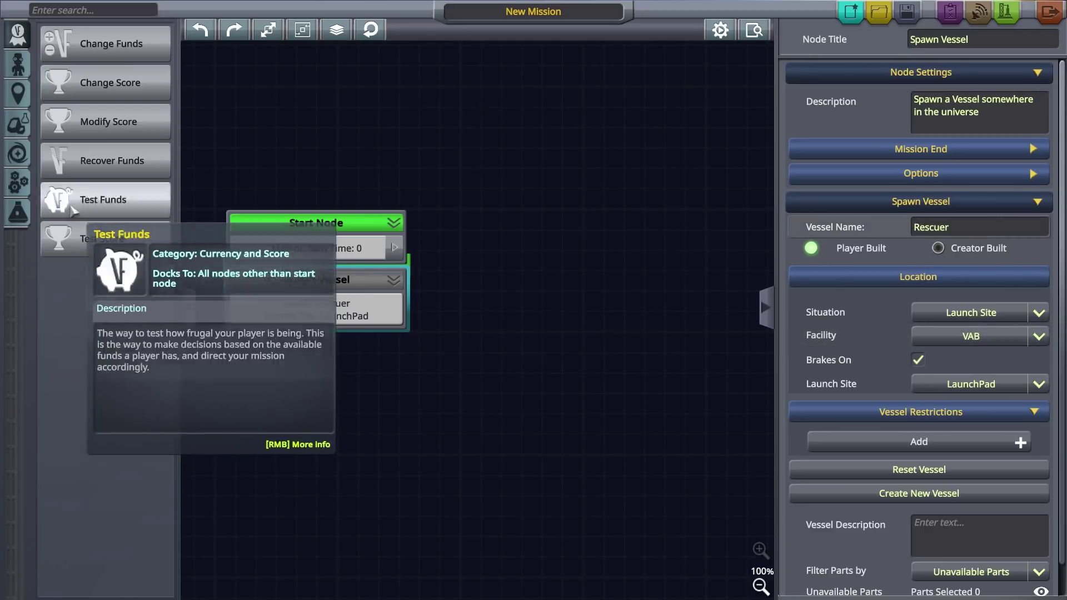
Add a Spawn Launch Site node below the Spawn Vessel node and name the site Mun Launch Site
click(16, 153)
drag(84, 157, 325, 405)
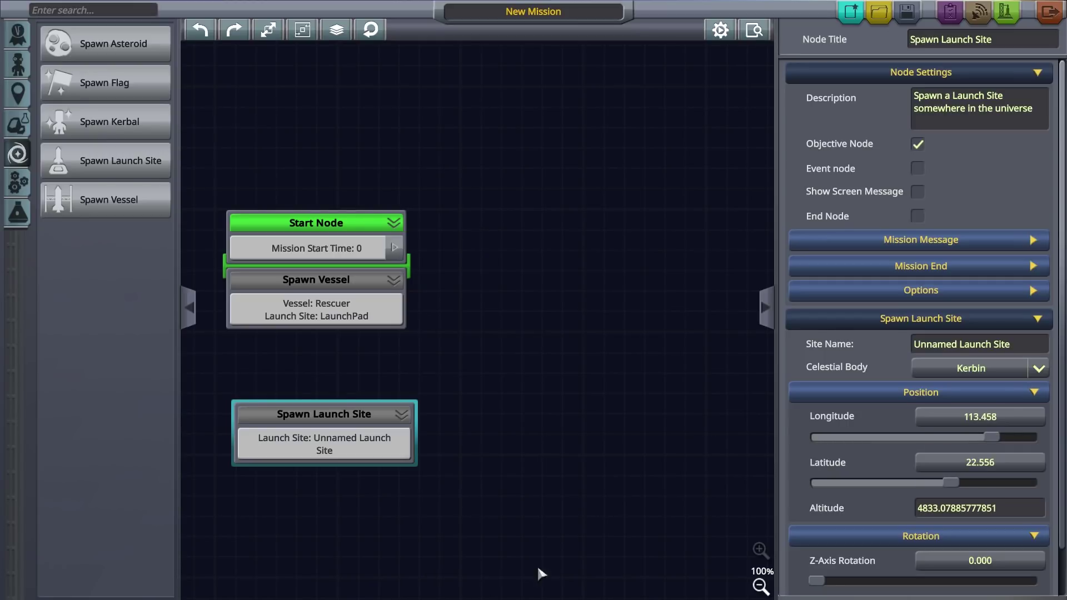
click(928, 346)
text(Mun Launch)
Set the new launch site's celestial body to The Mun and place it at about longitude 139.2, latitude 24.8
click(1039, 369)
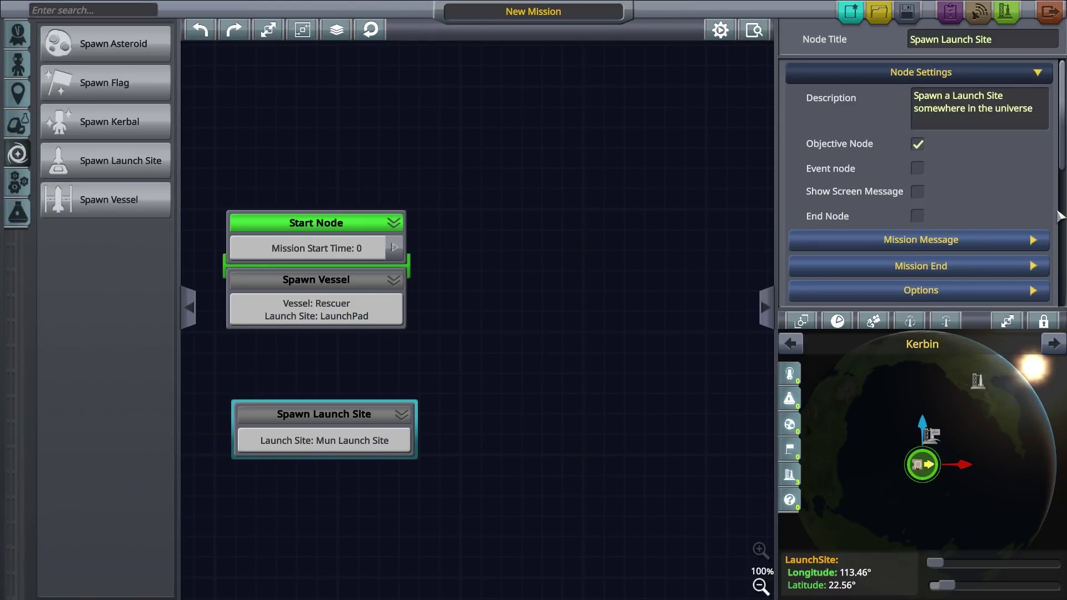
scroll(1059, 217, down, 5)
scroll(1061, 237, up, 5)
click(995, 190)
click(1005, 224)
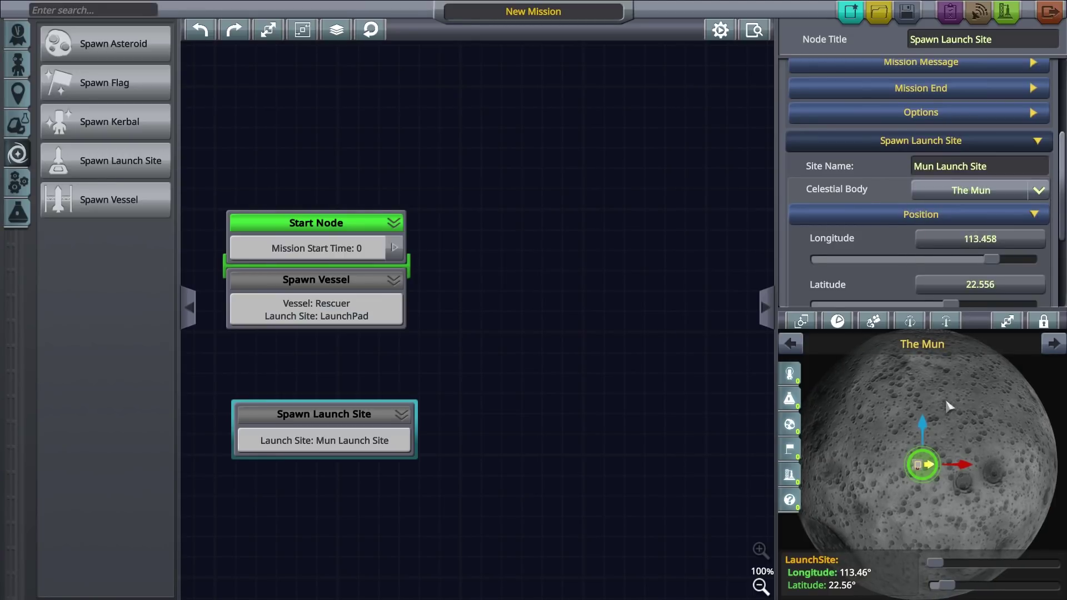
drag(934, 430, 843, 475)
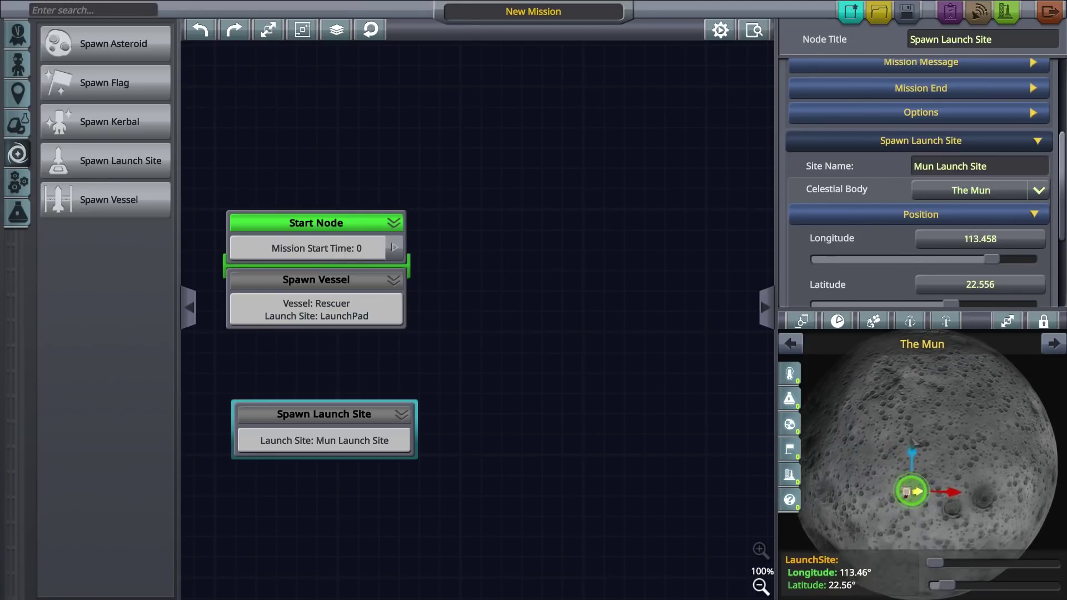
click(936, 402)
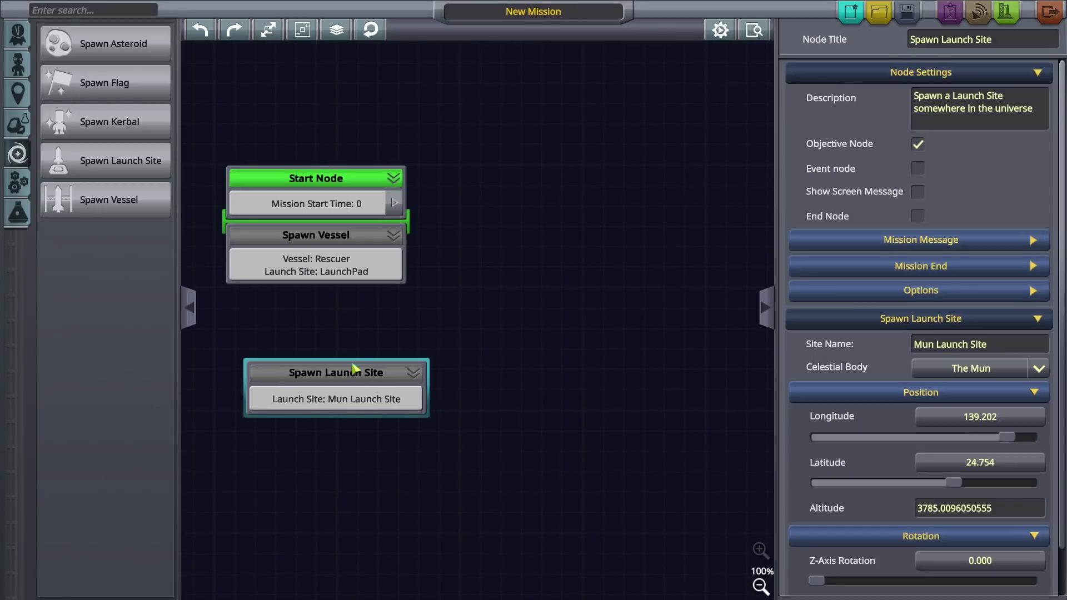
Dock the Spawn Launch Site node beneath Spawn Vessel and set the Rescuer vessel's launch site to Mun Launch Site
drag(355, 370, 348, 300)
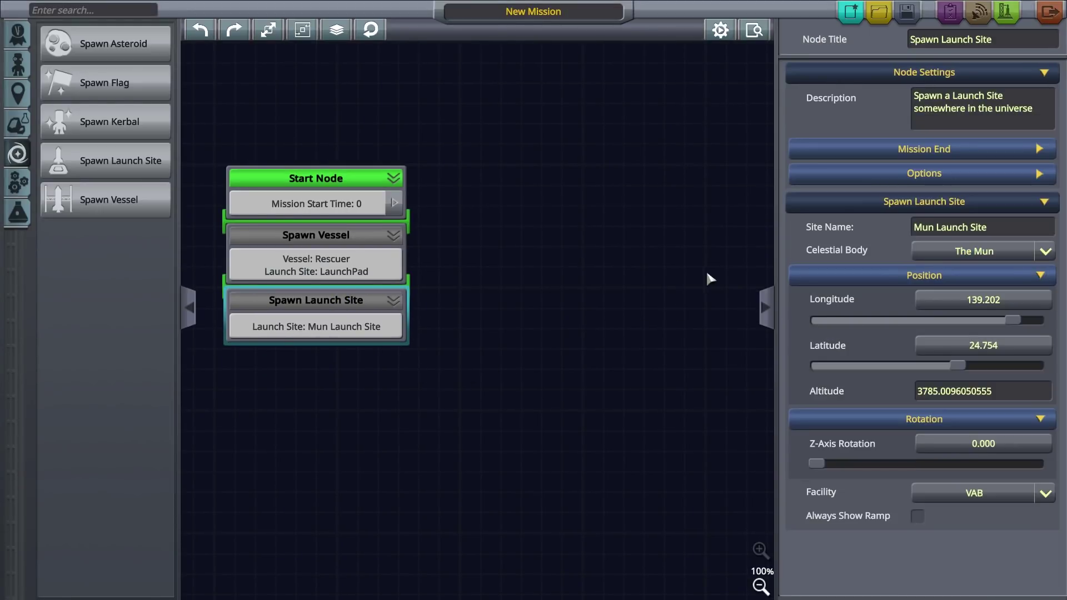
click(317, 247)
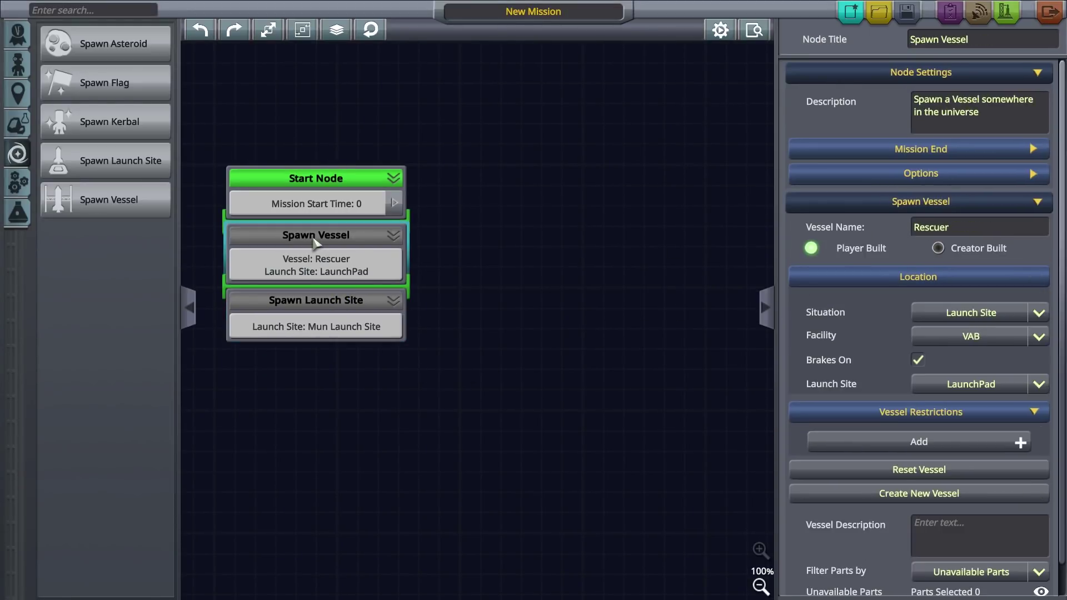
click(1039, 313)
click(1039, 313)
click(1038, 338)
click(1037, 337)
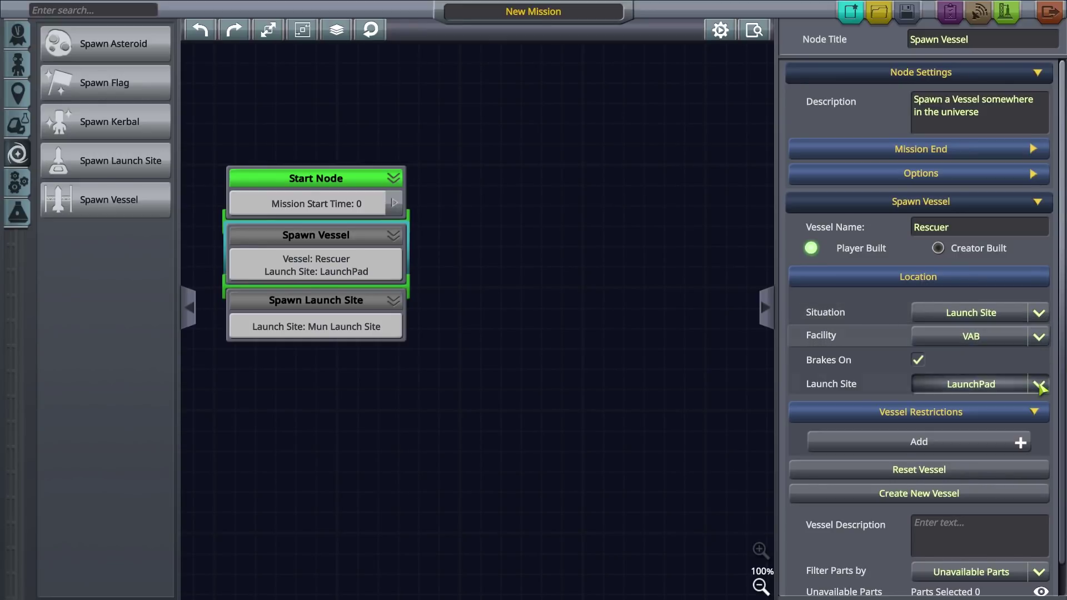
click(1037, 384)
click(967, 487)
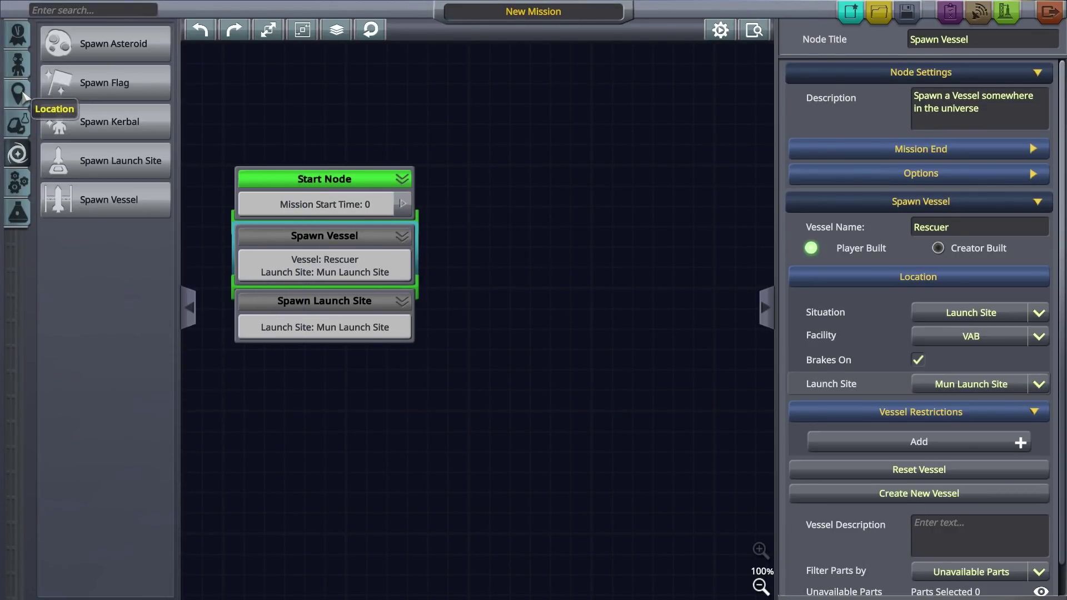
Add an SOI Reached node below the docked start nodes and connect the Start Node's output to it
click(20, 93)
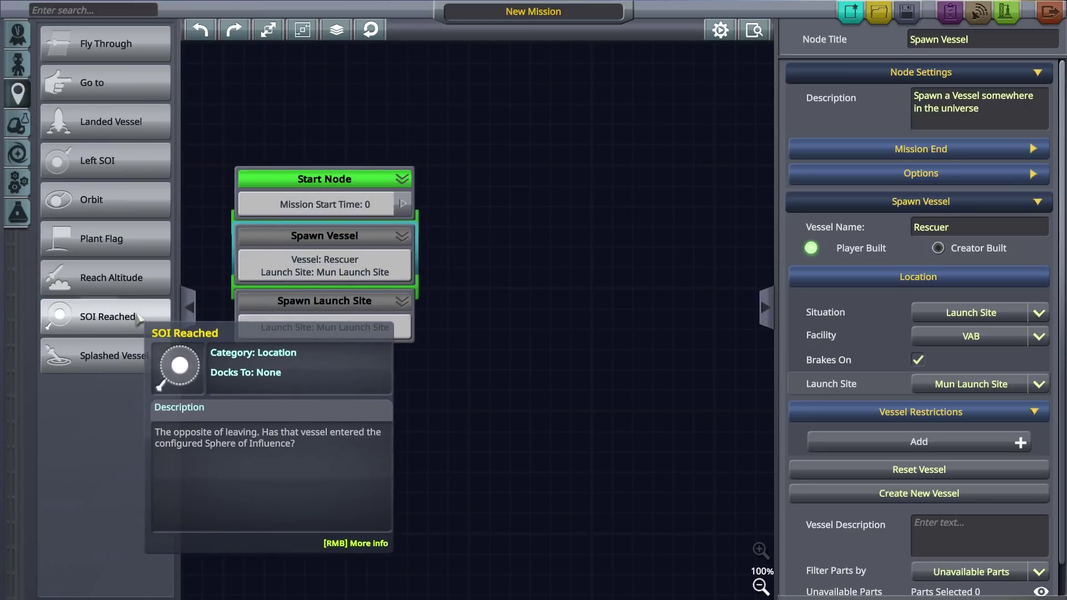
drag(144, 309, 328, 399)
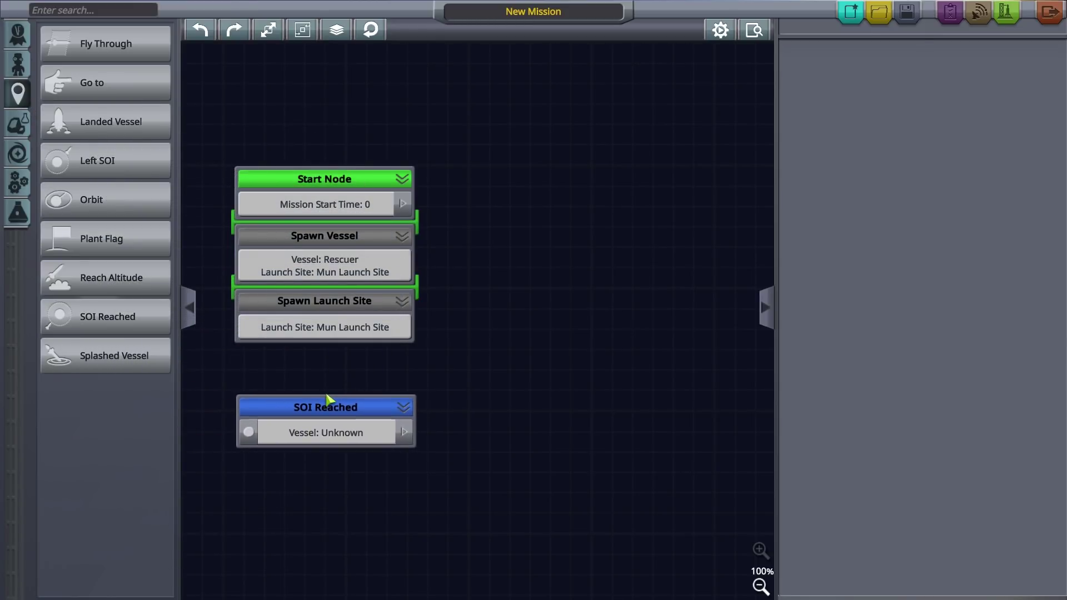
drag(403, 204, 250, 432)
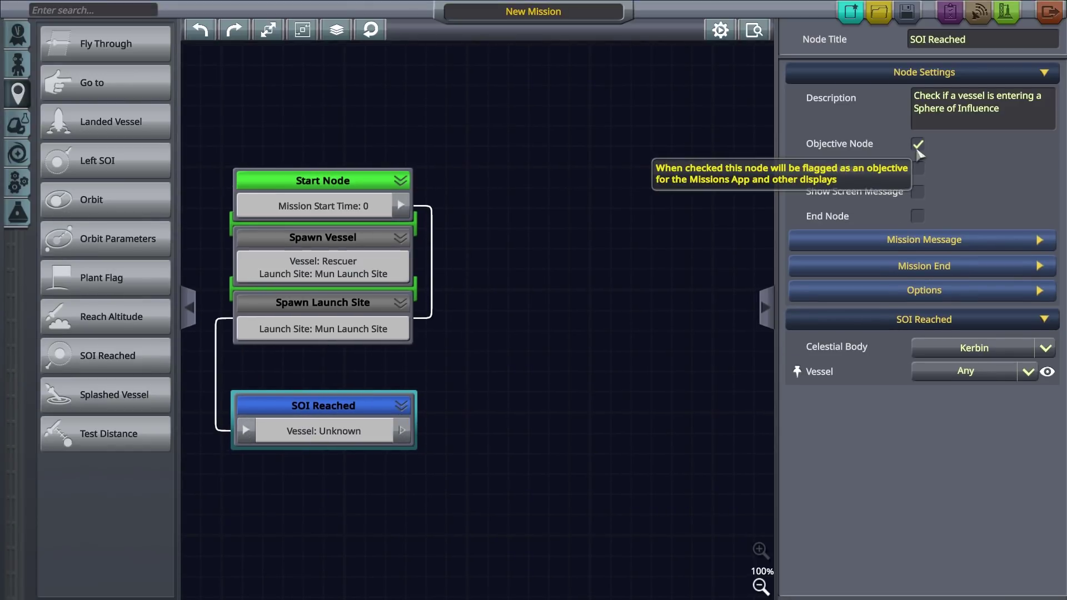
Set the SOI Reached node's vessel to Rescuer and its celestial body to Eve
click(1028, 372)
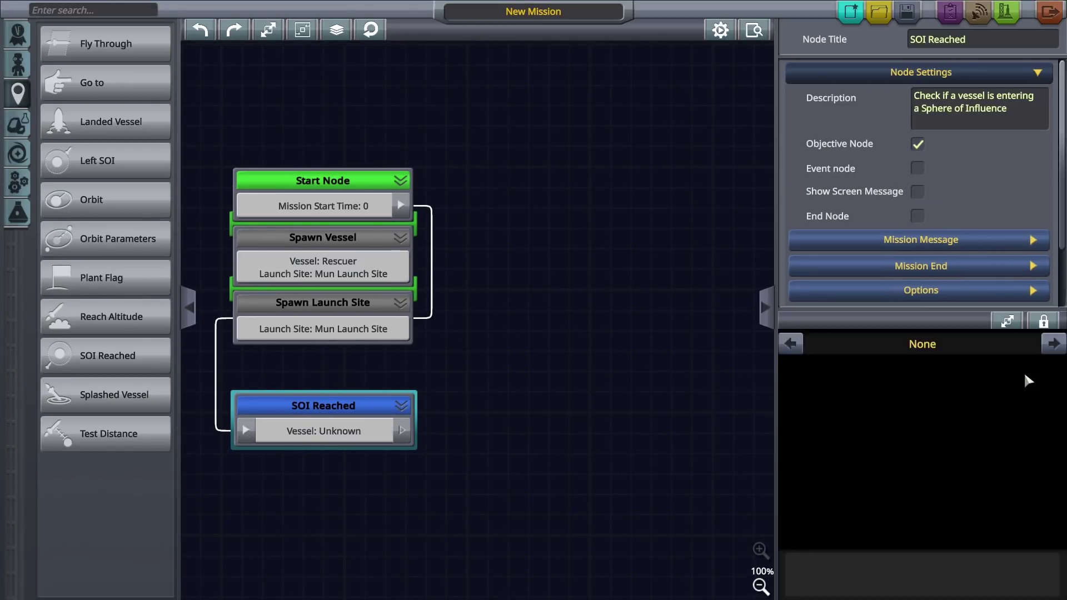
scroll(1038, 256, down, 3)
click(1021, 293)
click(995, 327)
click(977, 271)
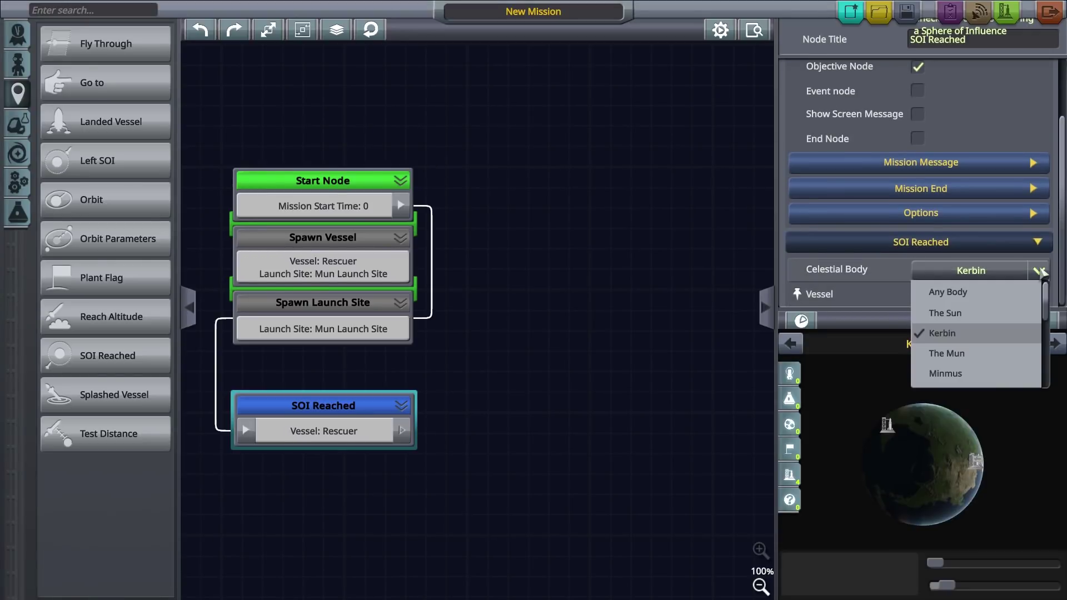
scroll(989, 339, down, 2)
click(981, 346)
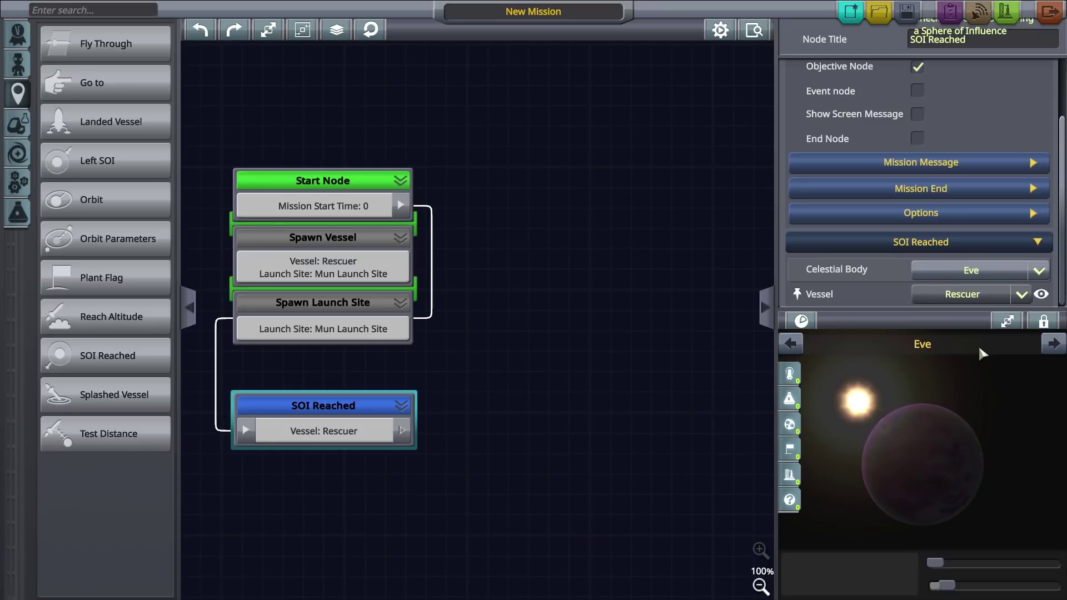
Add a Fail Part node beside the Start Node and connect the SOI Reached output to it
click(18, 211)
drag(64, 210, 584, 175)
click(583, 175)
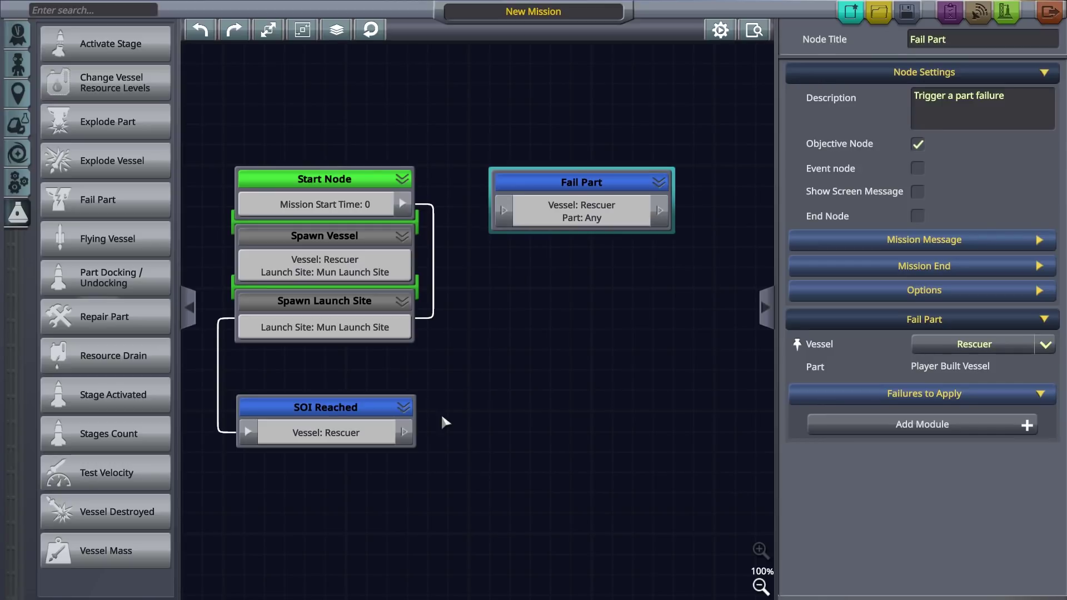
drag(404, 433, 502, 218)
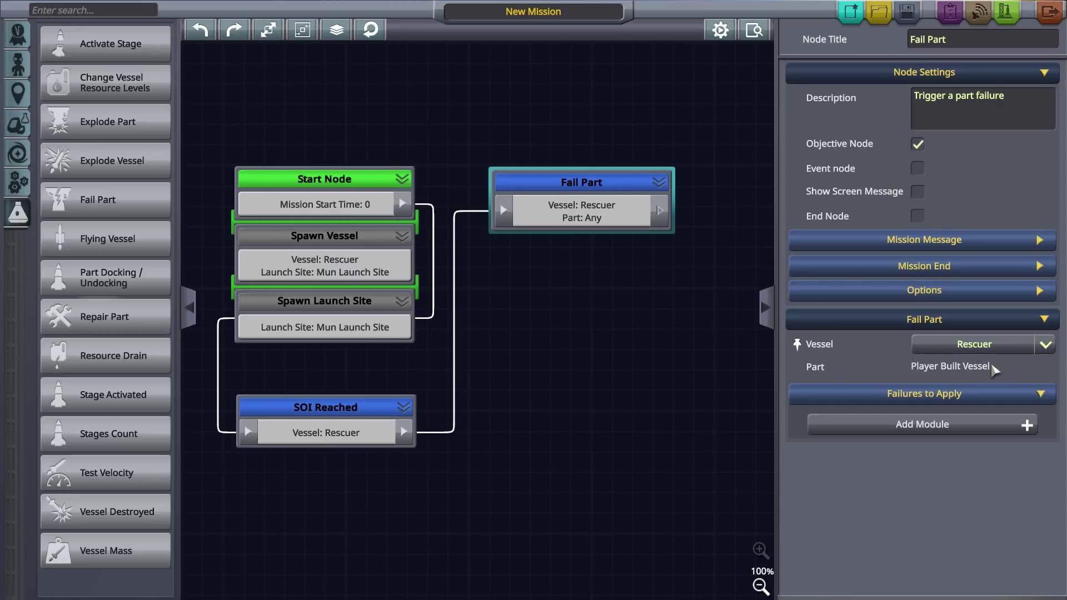
Look through the failure modules available for the Fail Part node
click(1022, 425)
scroll(952, 501, down, 5)
click(944, 502)
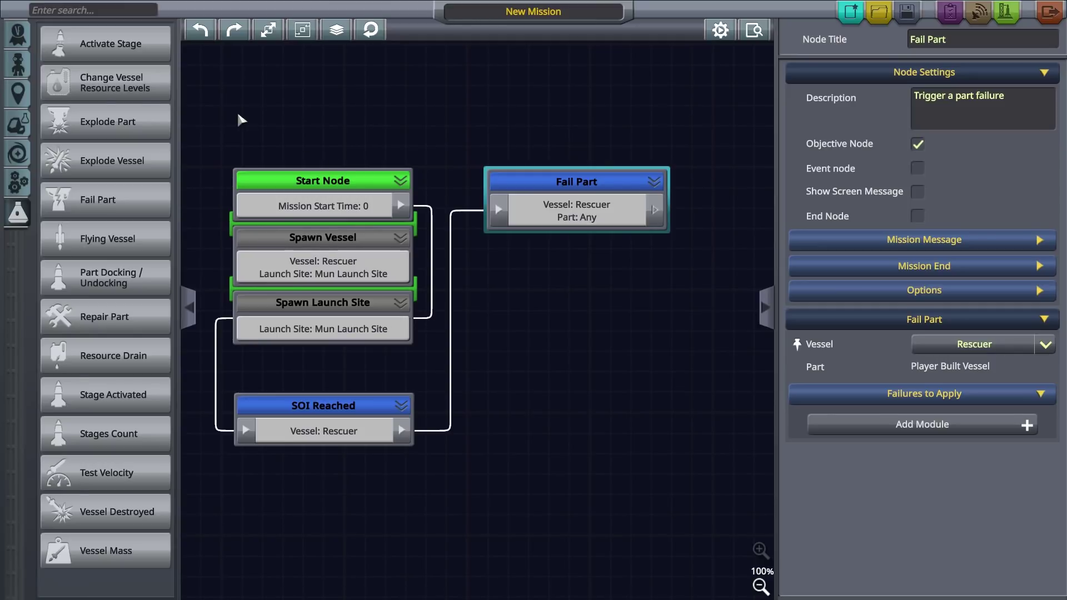
Add a Kerbal EVA node below Fail Part and connect the Fail Part output to it
click(12, 66)
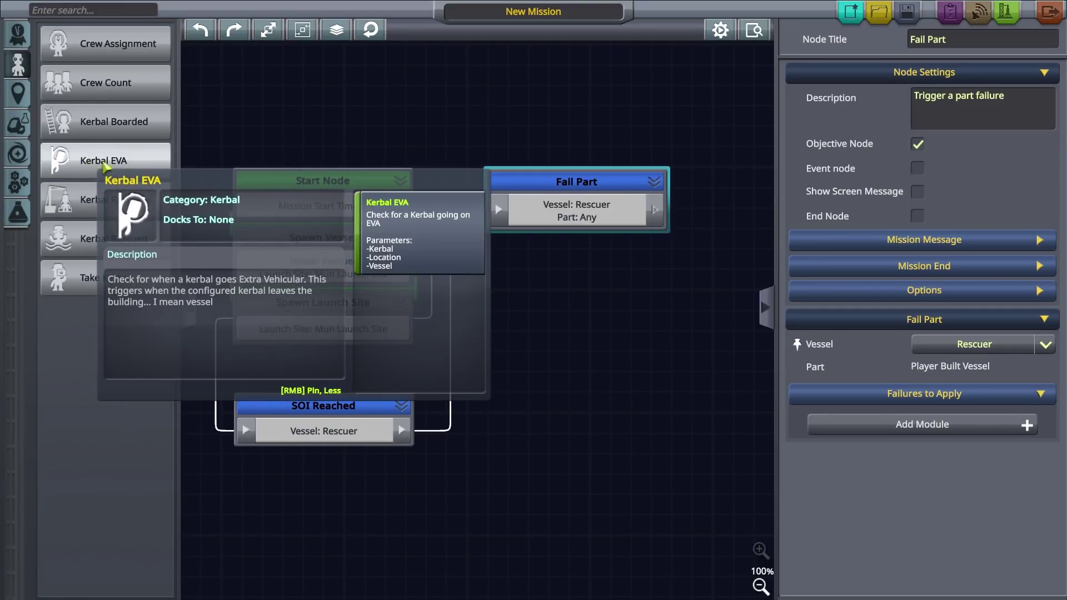
click(120, 166)
drag(119, 167, 583, 301)
drag(655, 210, 507, 337)
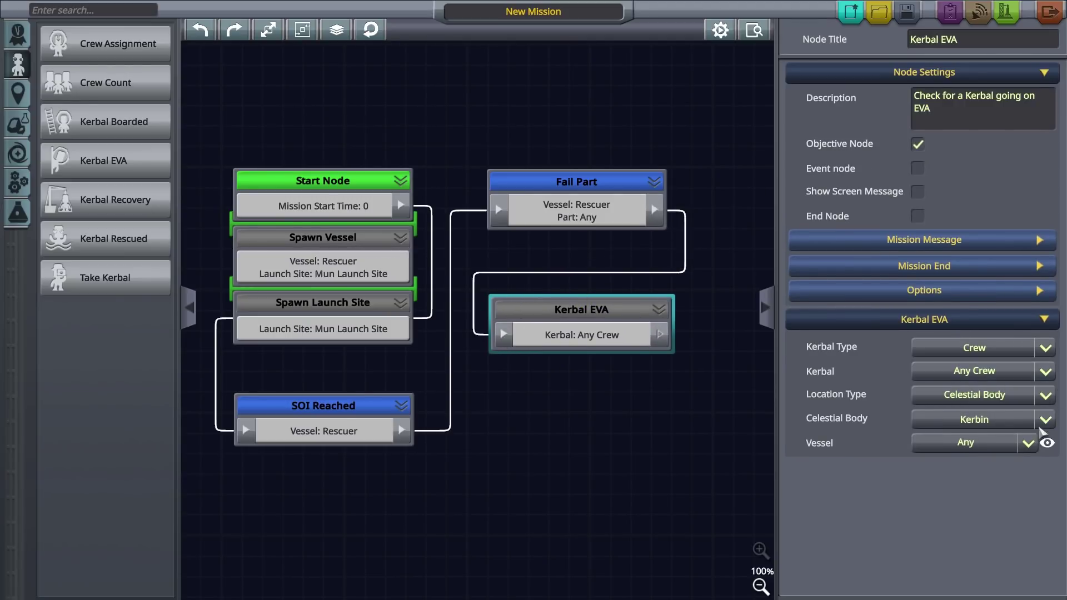
Set the Kerbal EVA node's celestial body to Eve and its vessel to Rescuer
click(1038, 271)
scroll(1011, 352, down, 2)
click(1008, 359)
click(1006, 294)
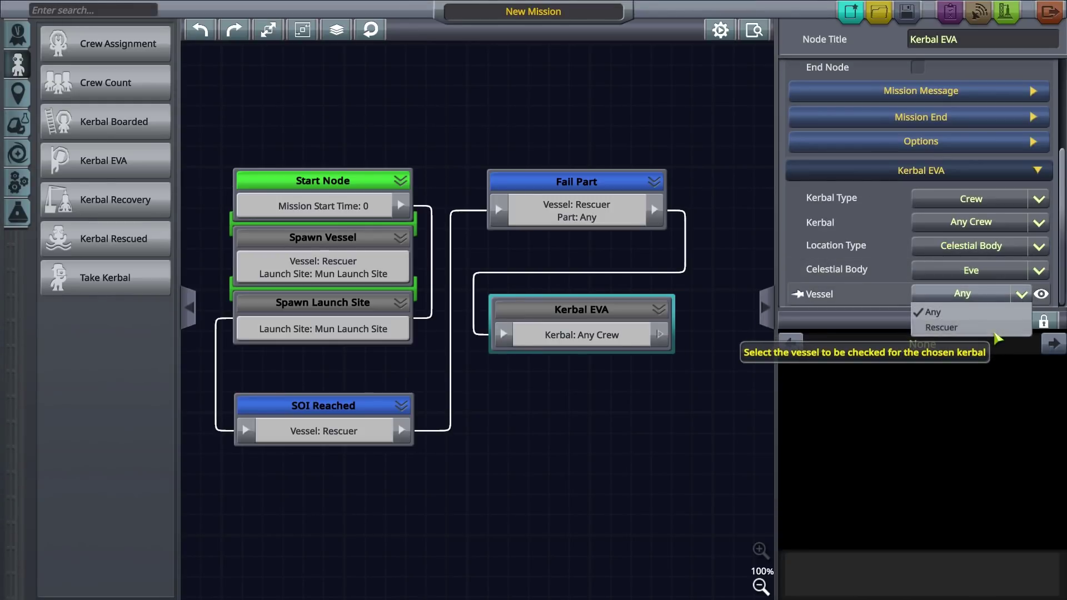
click(994, 328)
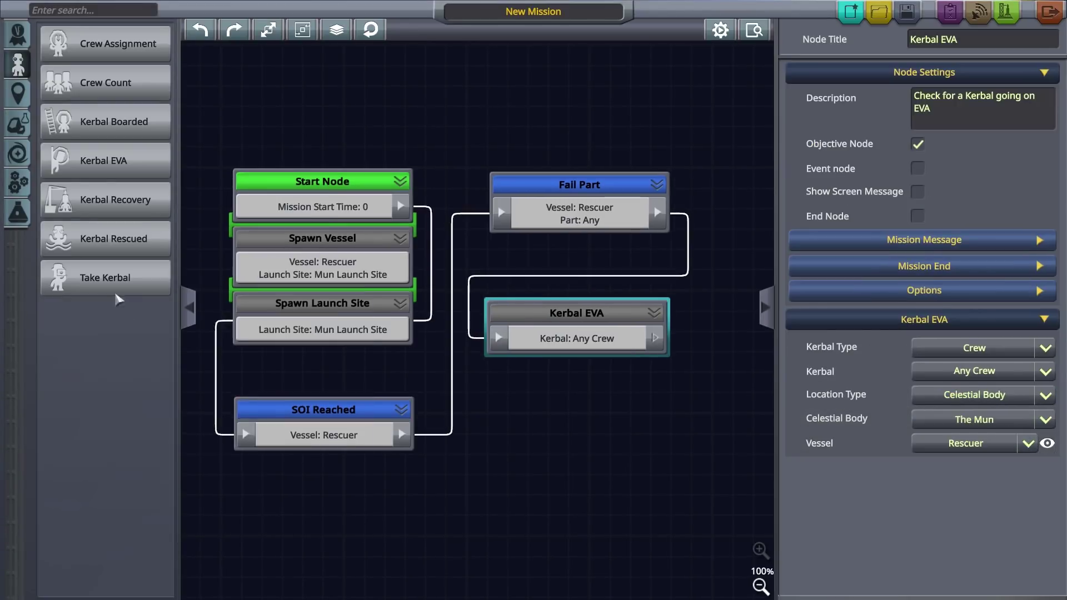
Add a Display Message node below Kerbal EVA and connect the Kerbal EVA output to it
click(23, 184)
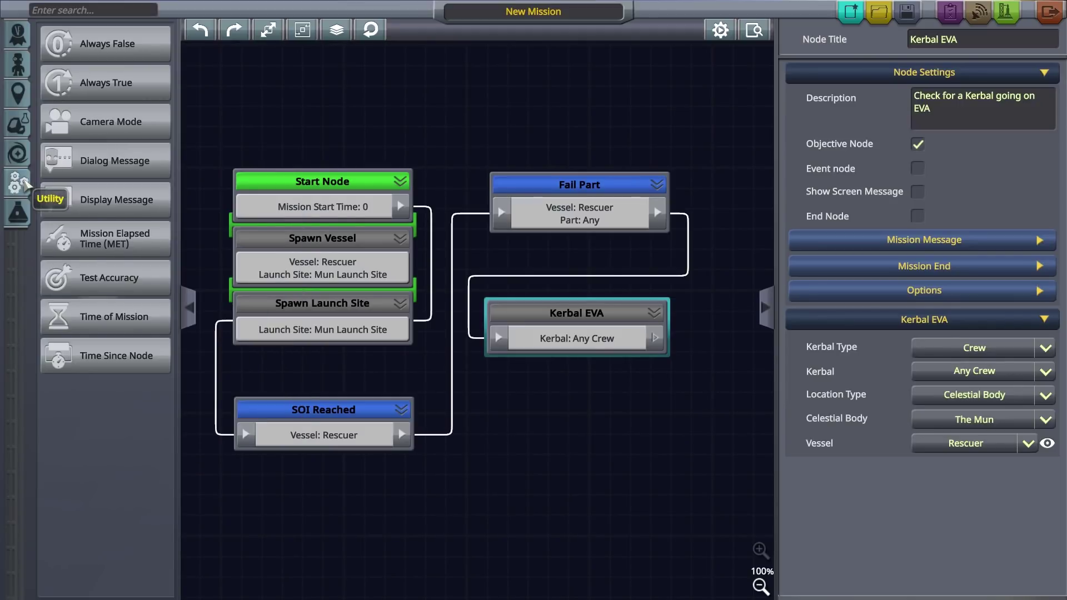
drag(111, 200, 576, 414)
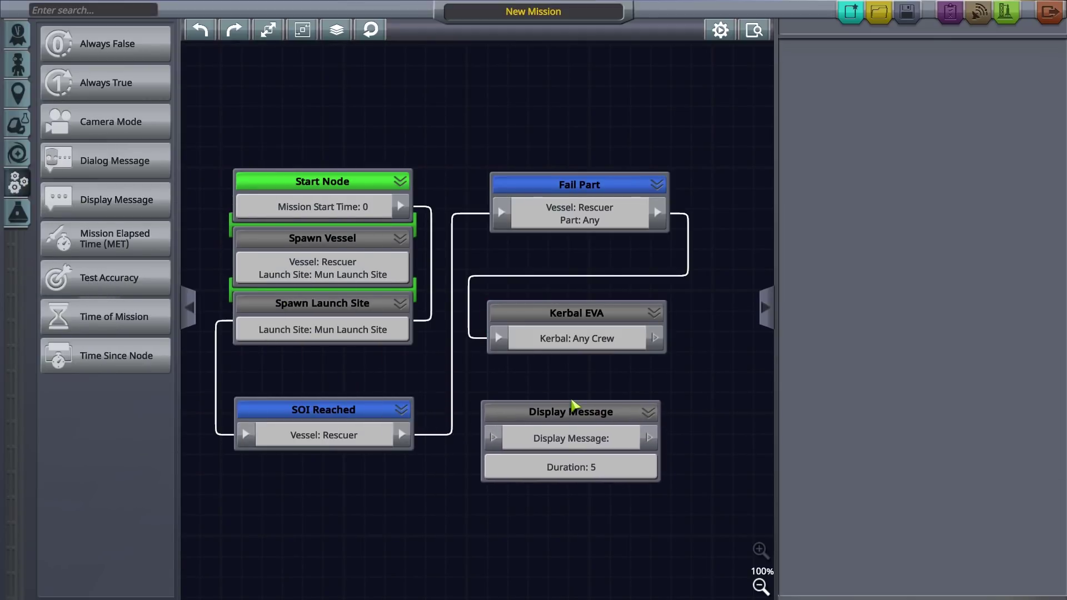
click(580, 402)
drag(522, 407, 496, 437)
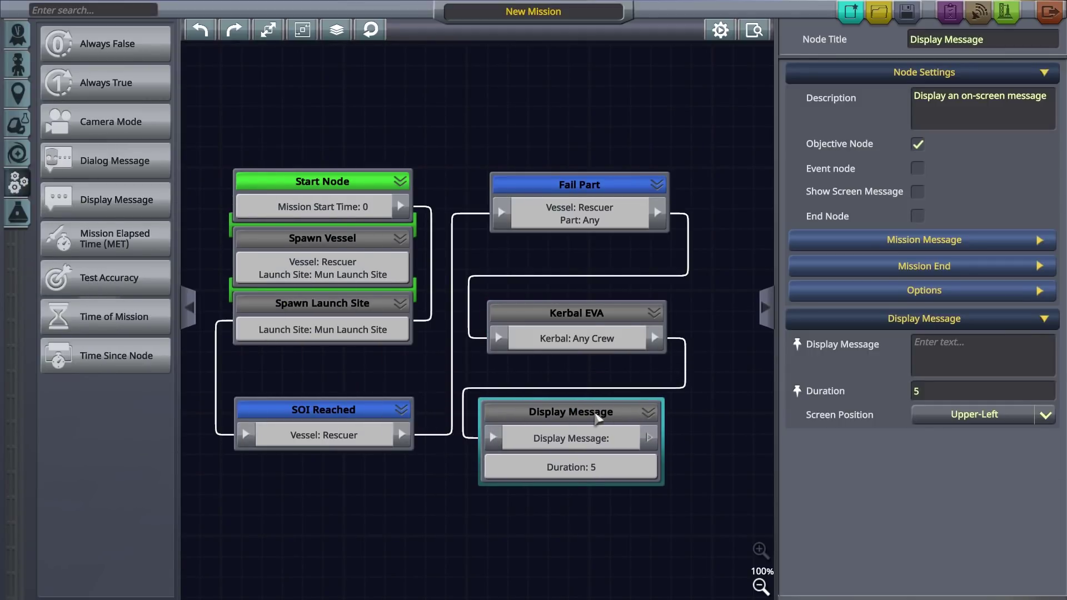
Enter the Display Message node's text: "It seems that you have a dead engine. Step out and fix the problem!"
click(975, 353)
text(It seems that we have a dead engine. Step out and fix the problem)
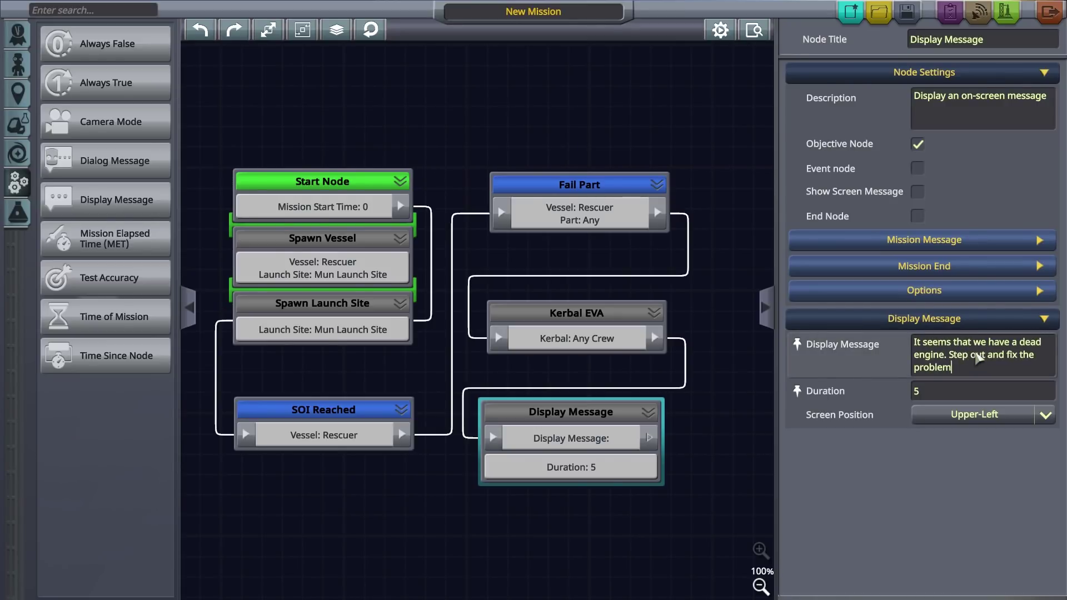
text(!)
key(Return)
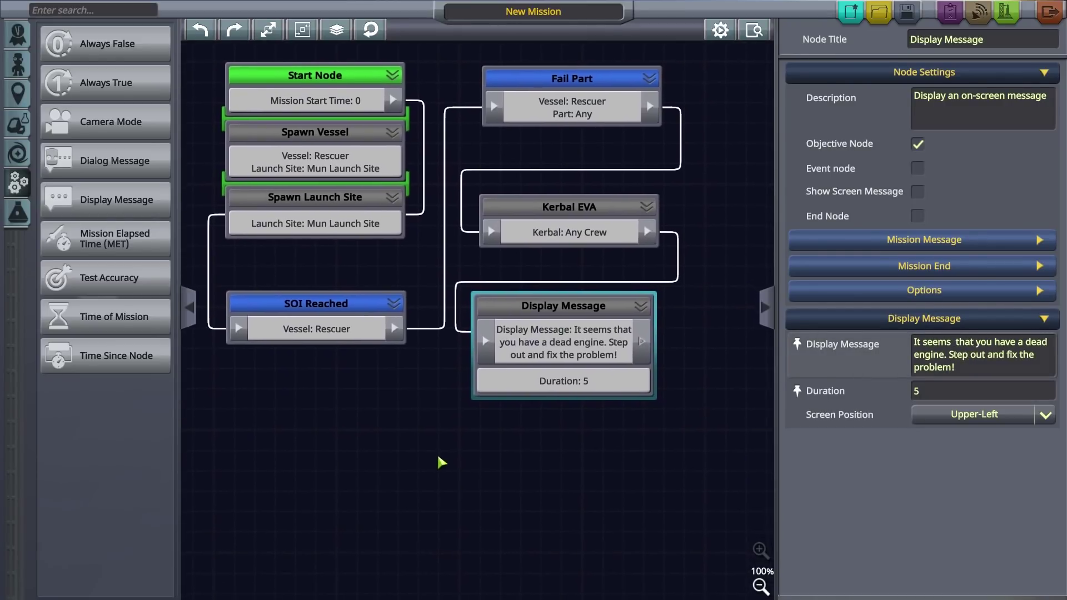
Move the SOI Reached node further down and dock a Spawn Kerbal node beneath Spawn Launch Site in the Start Node stack
drag(333, 331, 328, 515)
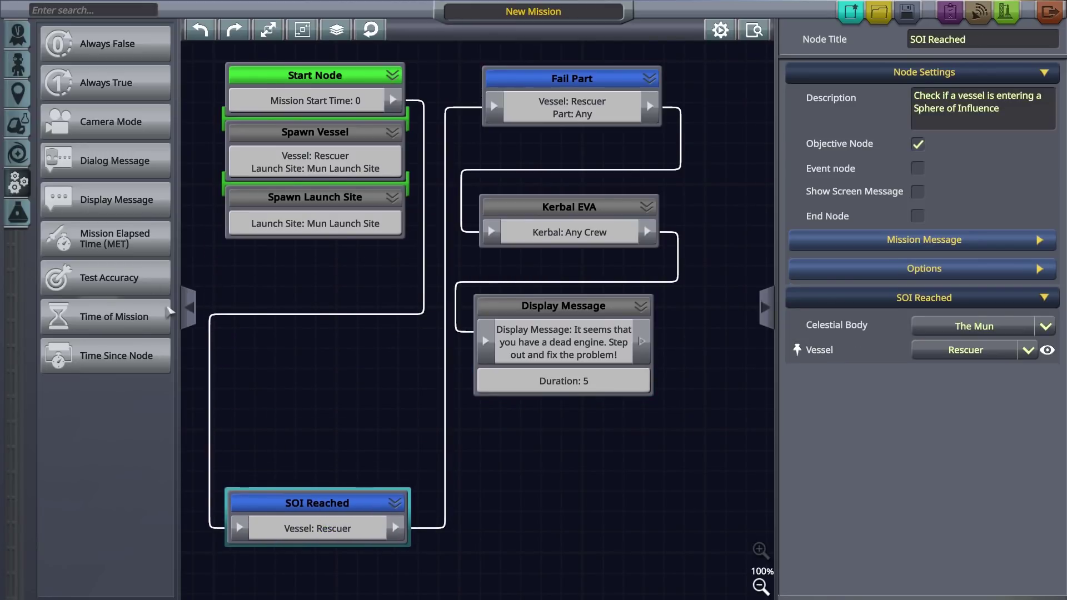
click(18, 154)
drag(106, 121, 332, 265)
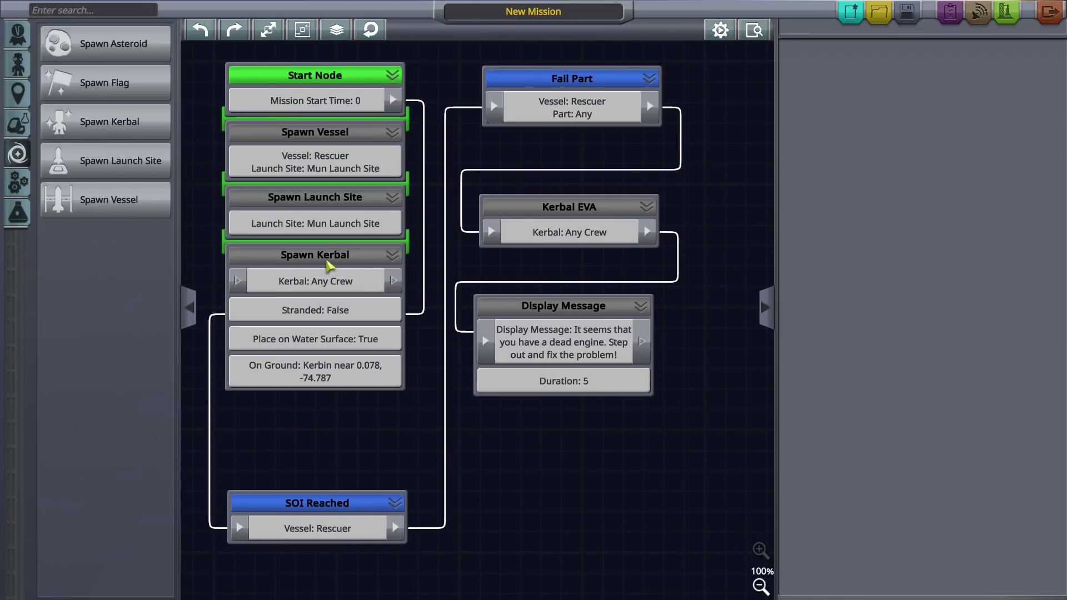
Set the Spawn Kerbal node's kerbal to Valentina Kerman and its location to orbit
click(336, 257)
scroll(1050, 261, down, 5)
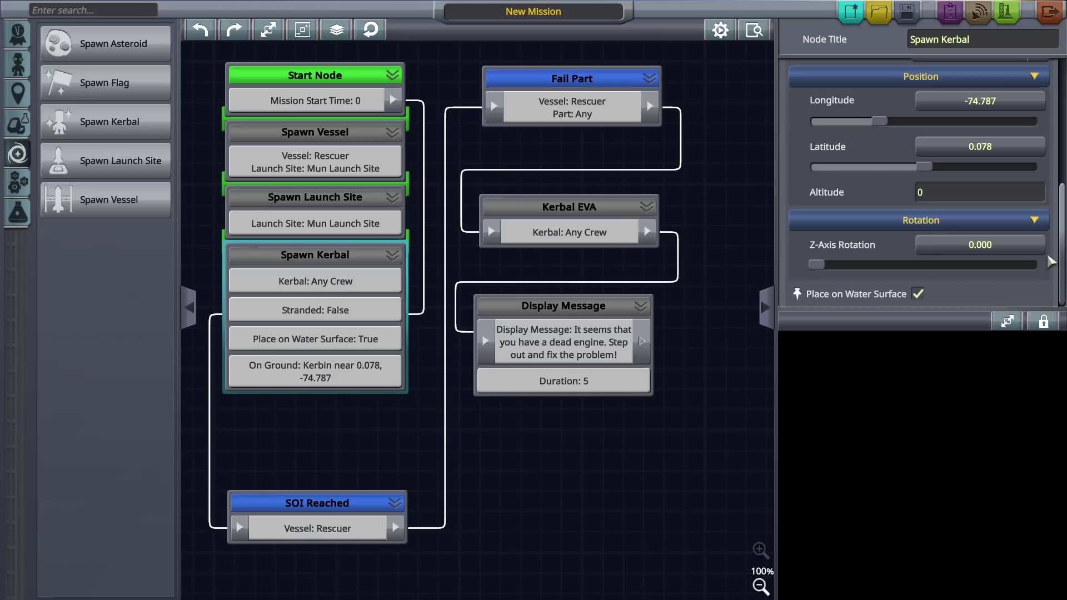
scroll(1061, 258, up, 5)
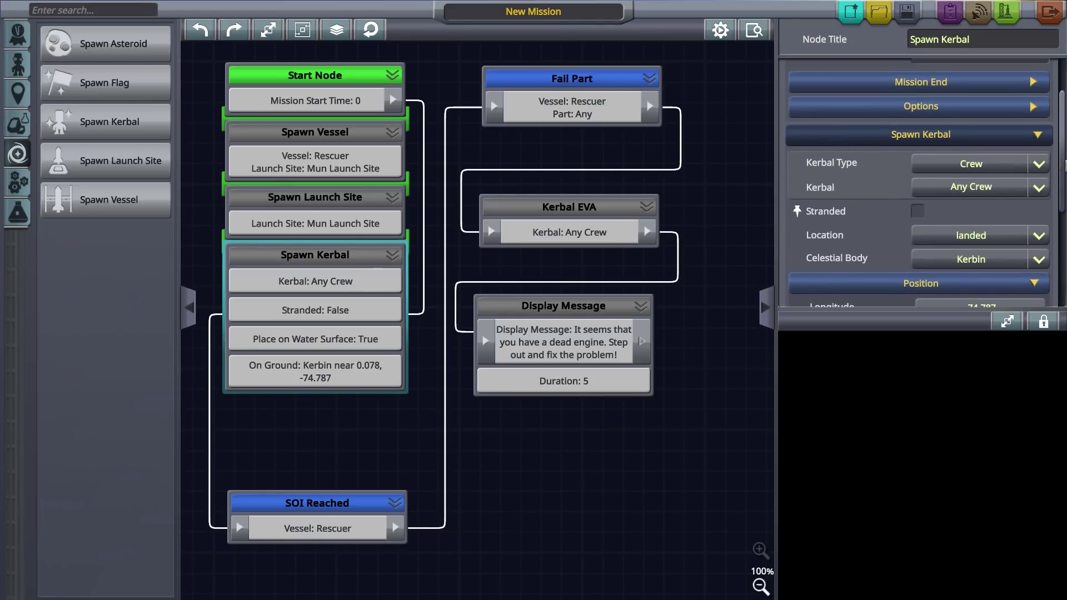
click(1037, 188)
click(995, 266)
click(1045, 303)
click(1040, 332)
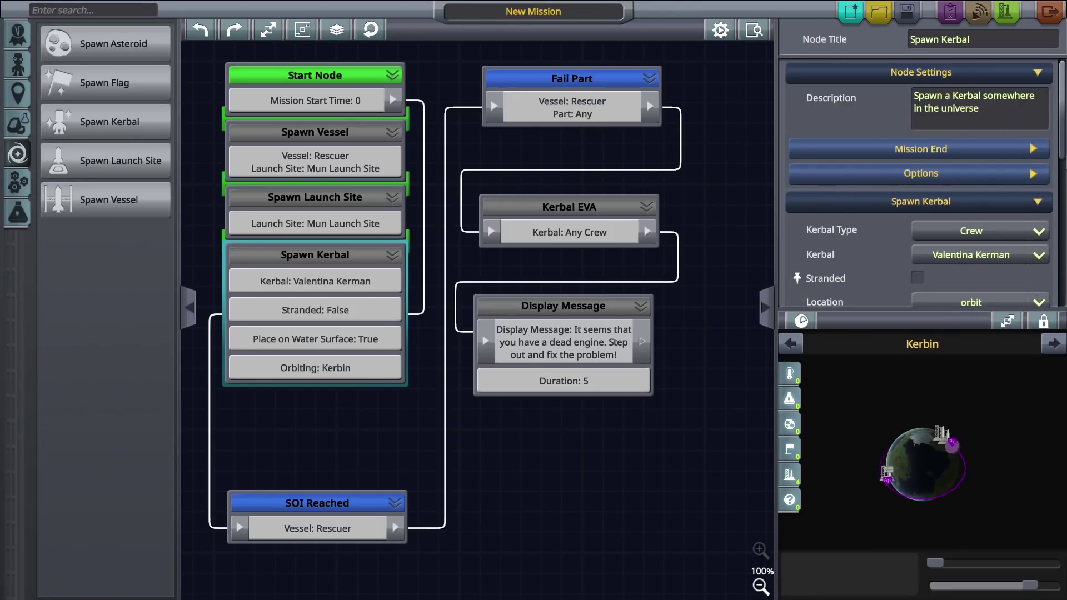
Set the Spawn Kerbal node's celestial body to Eve and mark the kerbal as stranded
scroll(978, 222, down, 3)
click(978, 178)
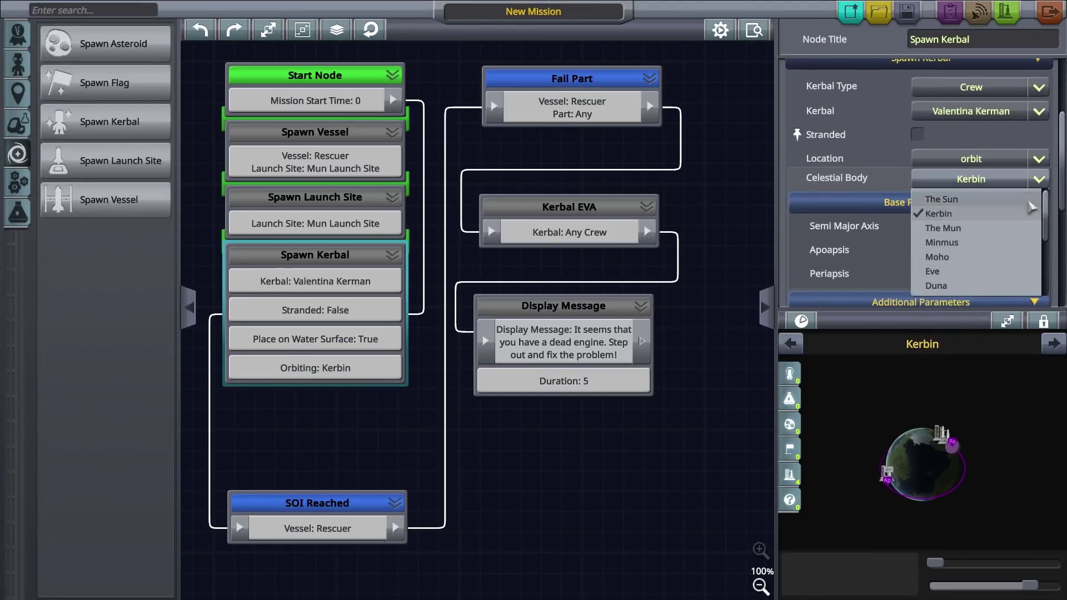
click(995, 274)
click(915, 155)
scroll(888, 169, up, 3)
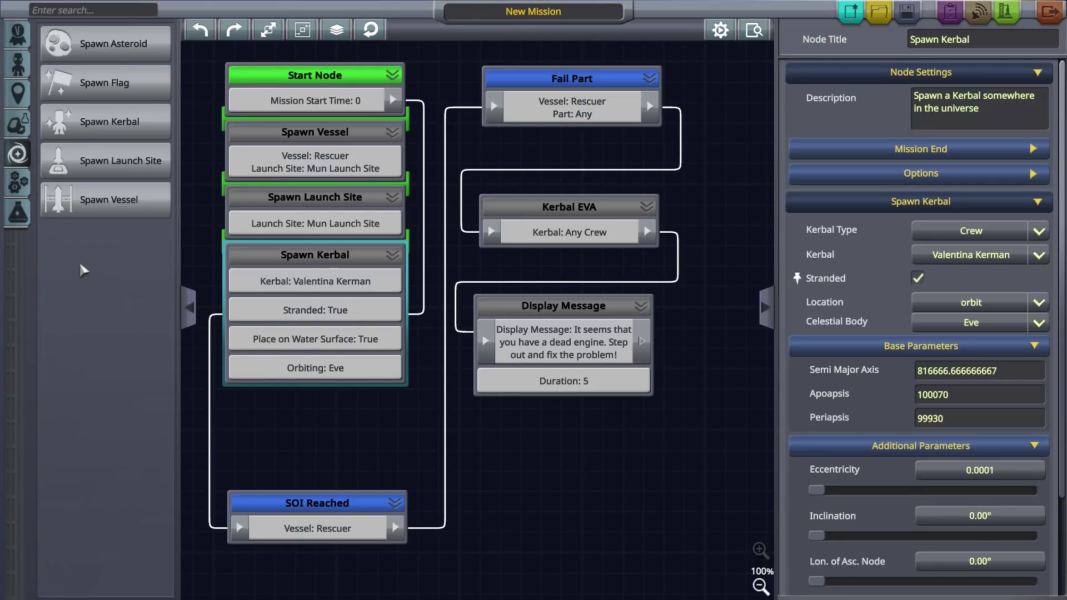
Add a Kerbal Rescued node below Display Message and connect the Display Message output to it
click(16, 66)
drag(94, 239, 571, 447)
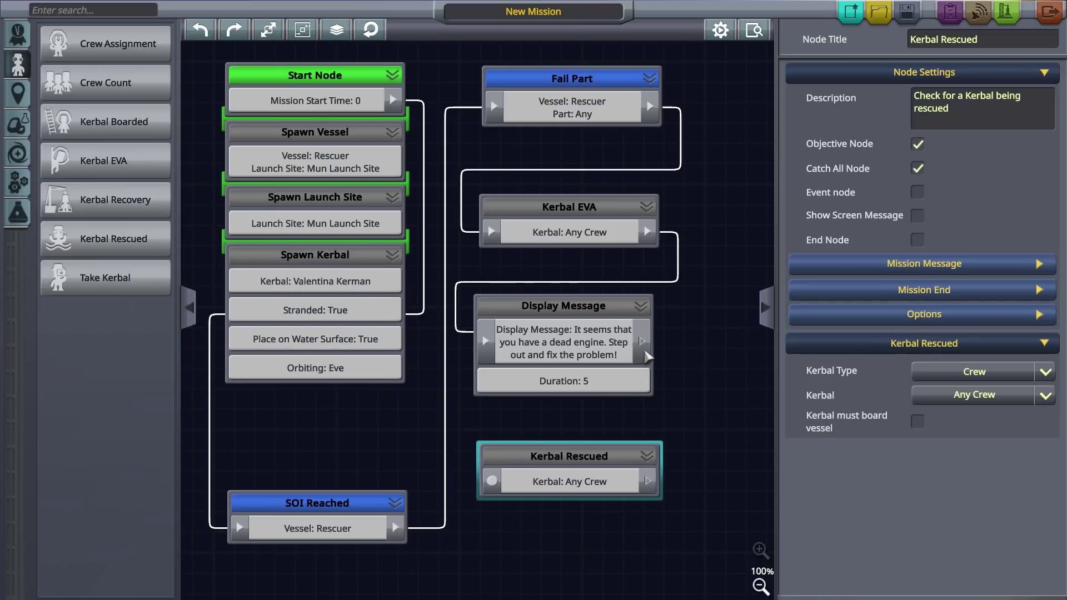
drag(526, 481, 492, 484)
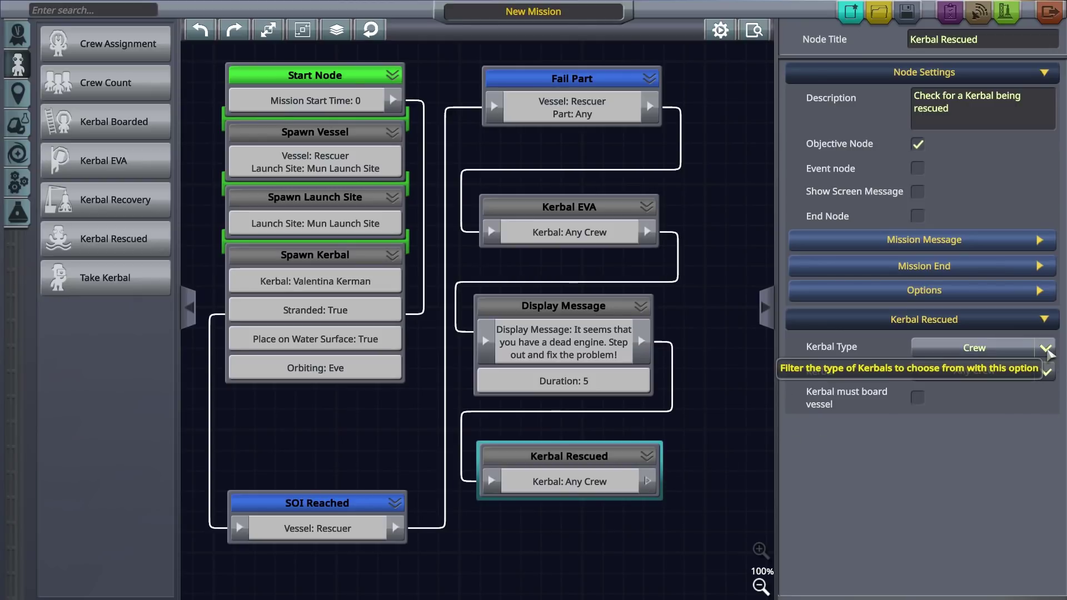
Set the Kerbal Rescued node's kerbal to Valentina Kerman and require the kerbal to board a vessel
click(1046, 371)
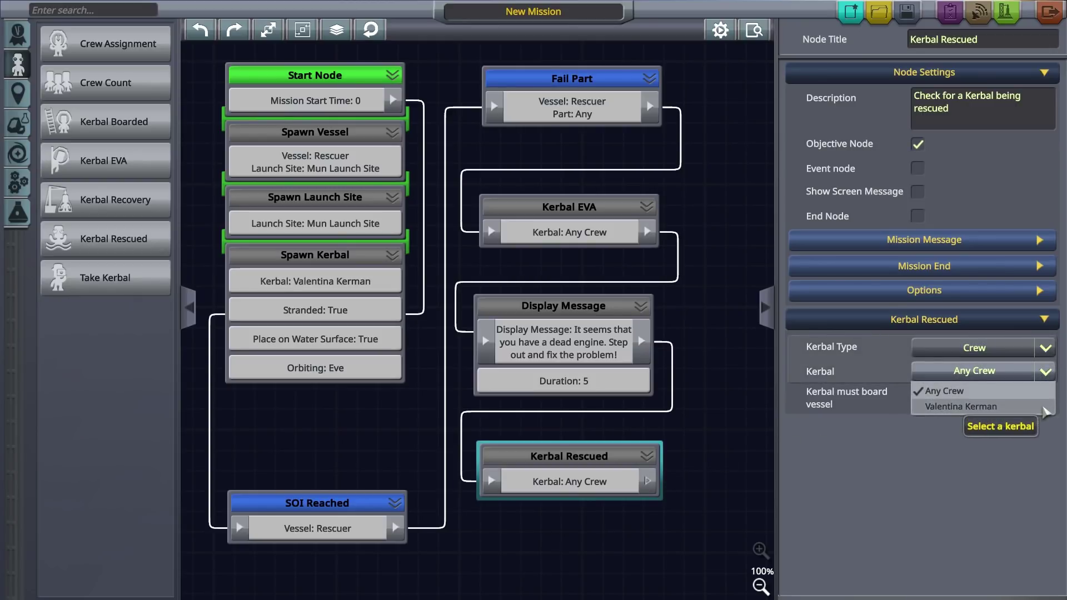
click(1046, 408)
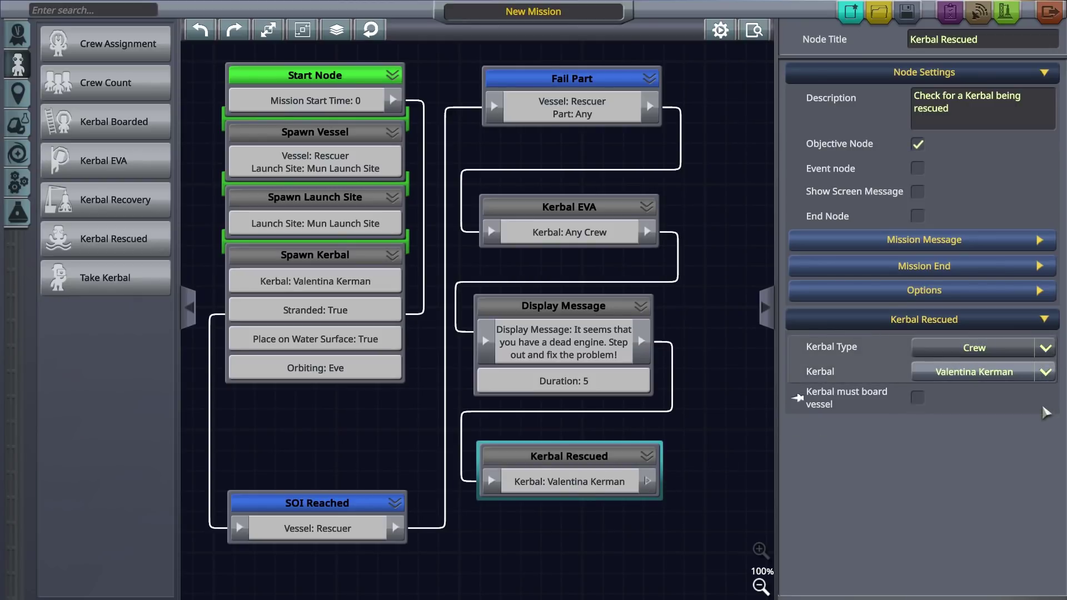
click(917, 397)
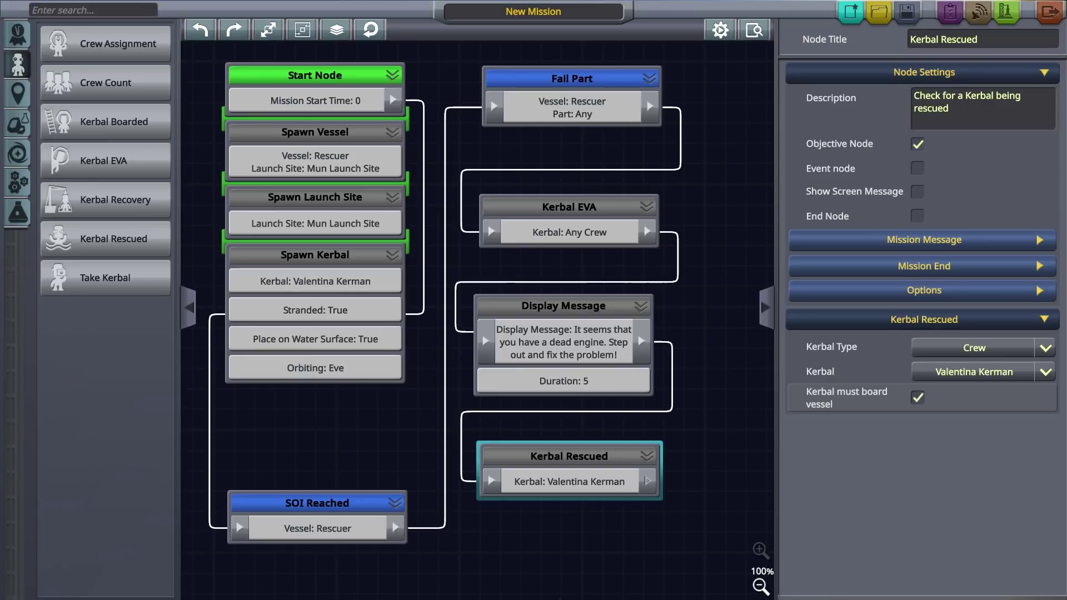
Add a Go to node beside Fail Part and connect the Kerbal Rescued output to it
drag(716, 291, 459, 301)
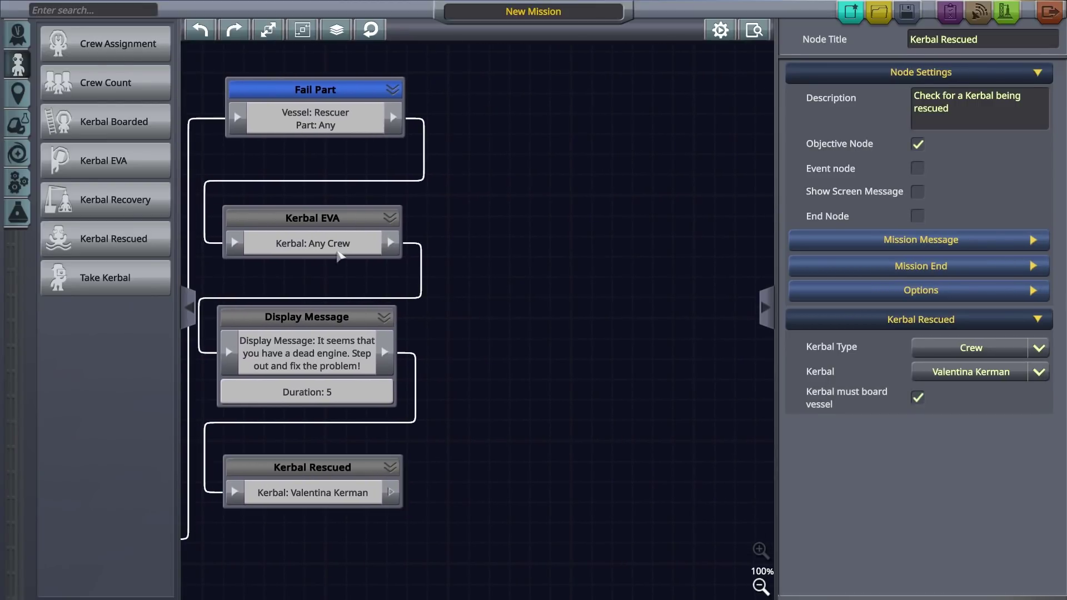
click(18, 94)
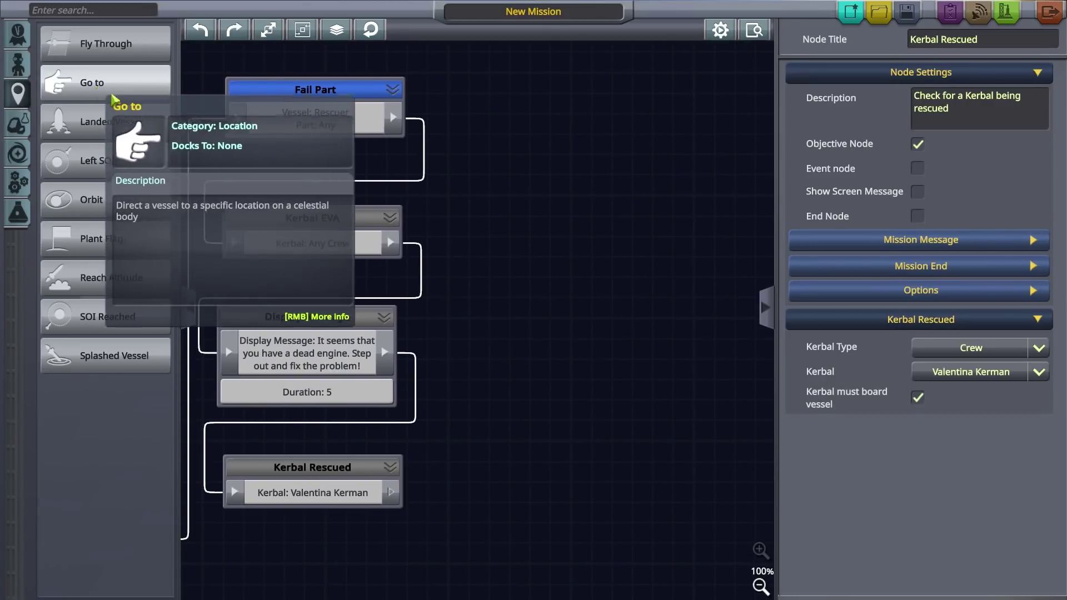
drag(124, 103, 578, 94)
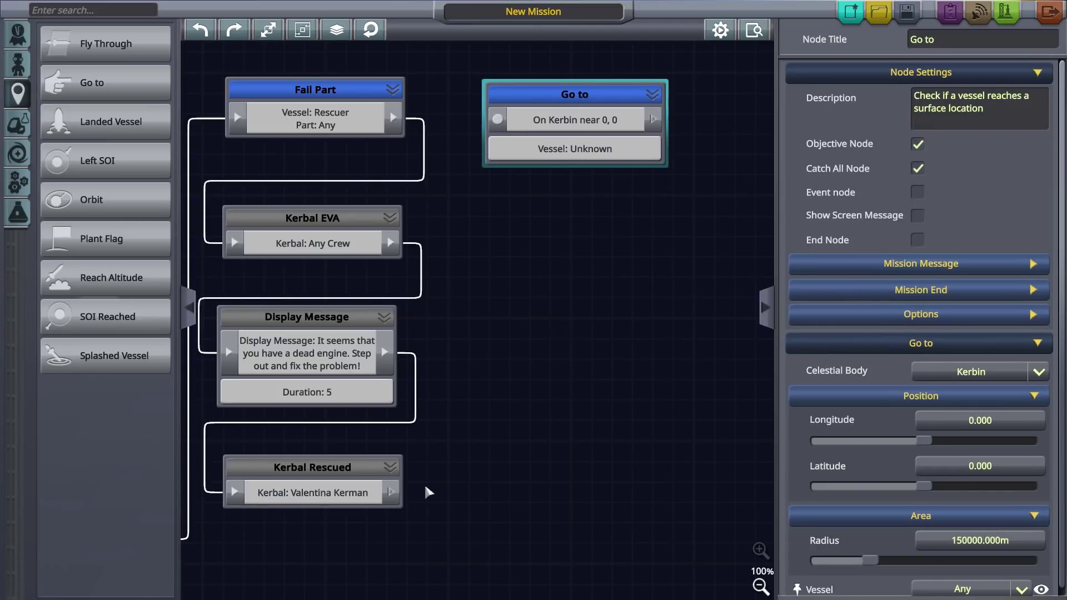
drag(472, 174, 496, 125)
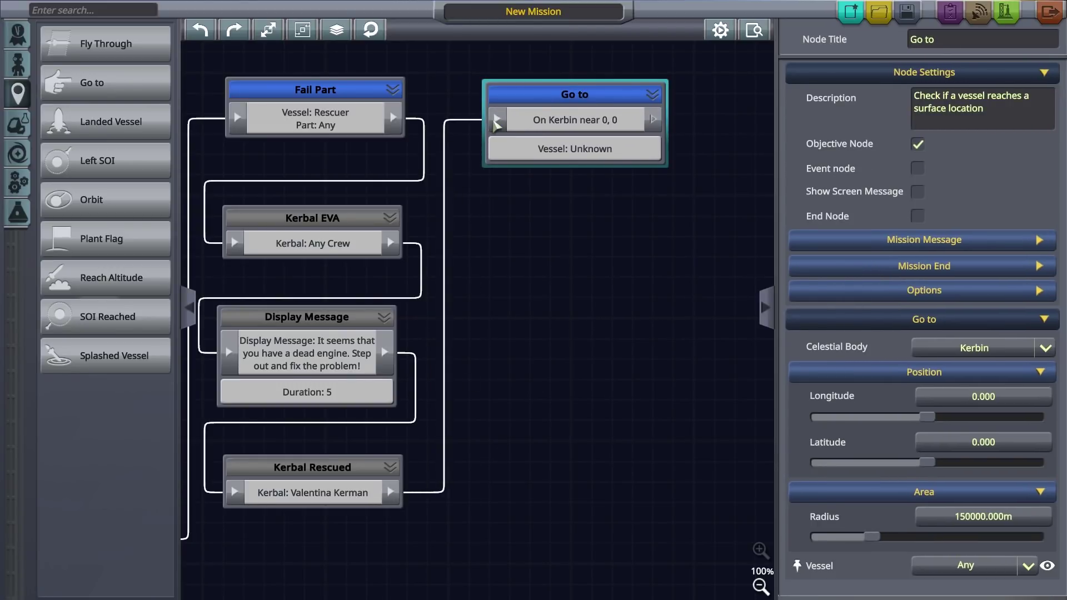
Place the Go to area on Kerbin at about longitude -77.79 and latitude 0.90, and set the node's vessel to Rescuer
click(1048, 349)
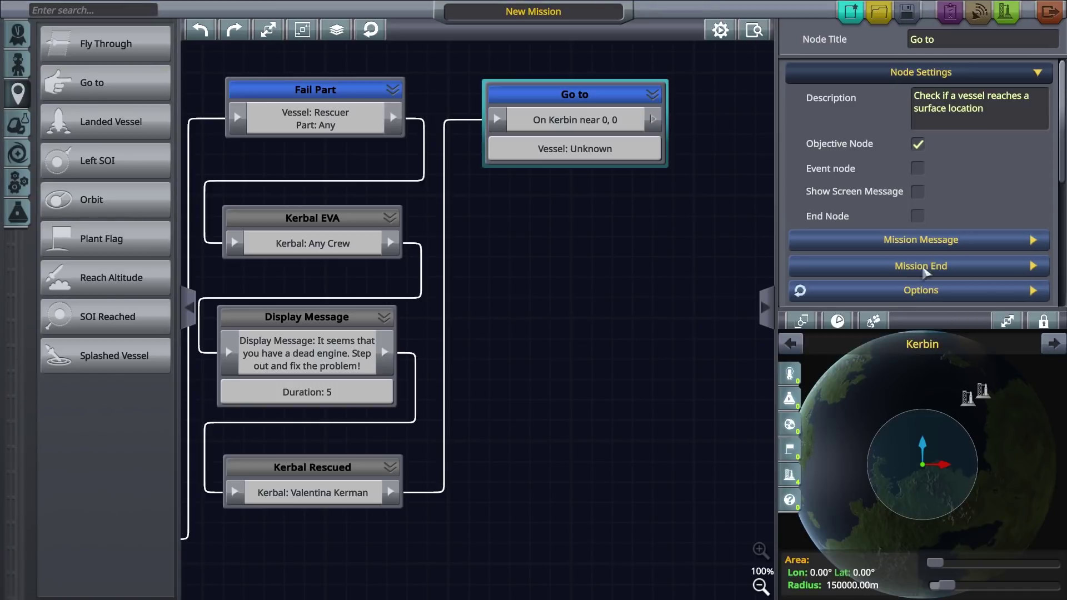
scroll(926, 254, down, 5)
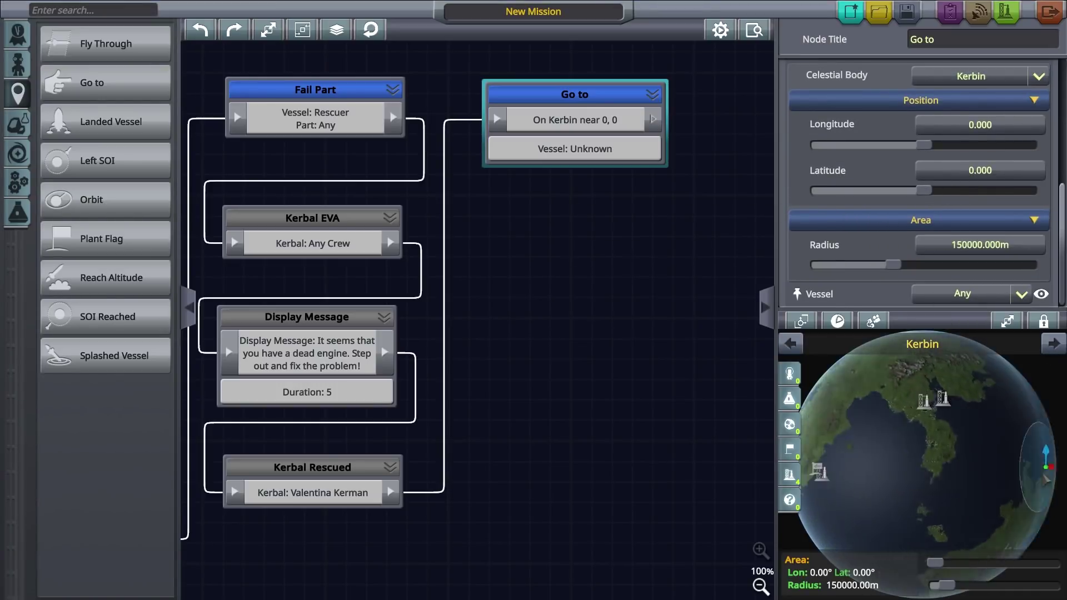
click(915, 466)
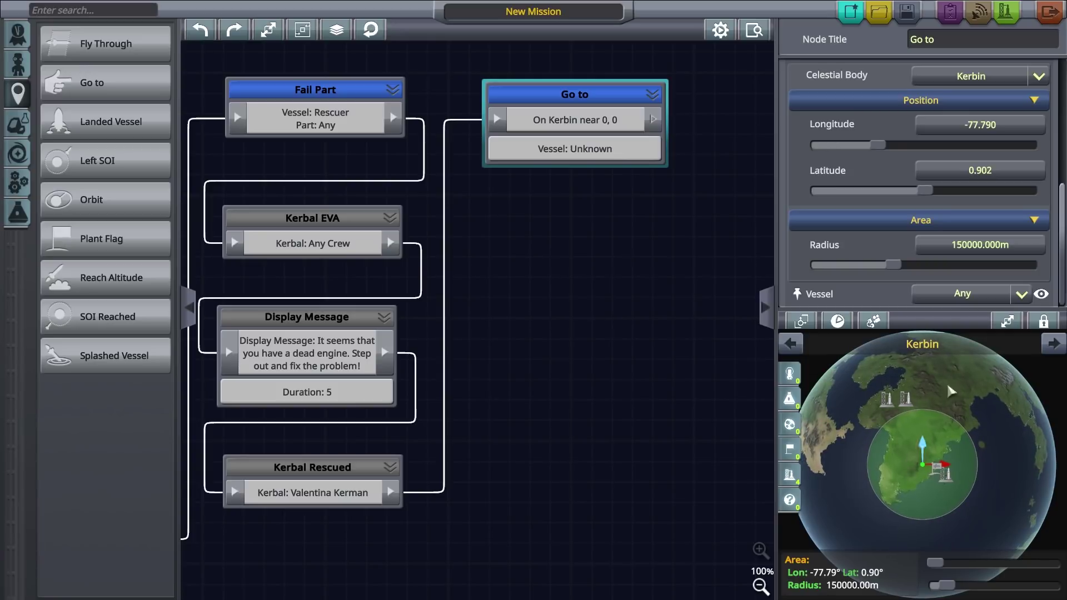
scroll(920, 167, up, 3)
scroll(920, 167, down, 3)
click(1021, 294)
click(972, 325)
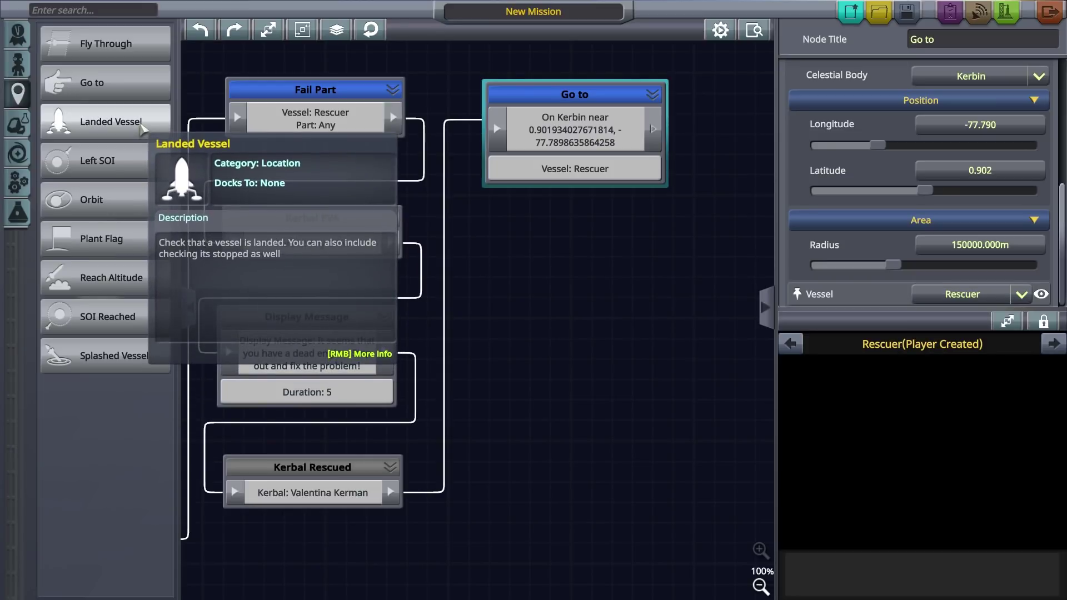
Add a Landed Vessel node below Go to and connect the Go to output to it
drag(106, 121, 578, 231)
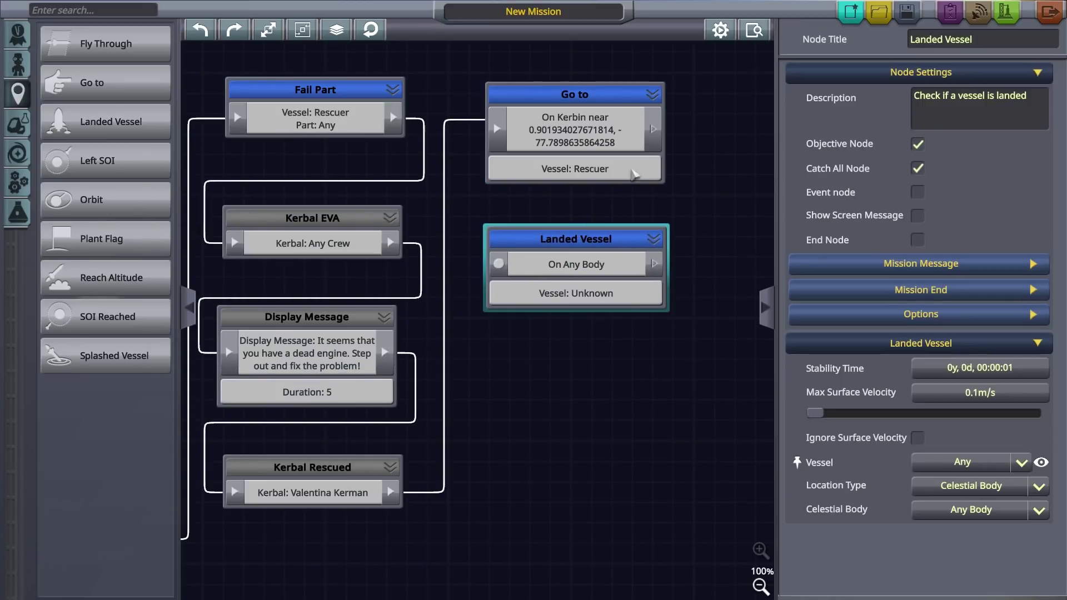
drag(659, 137, 500, 270)
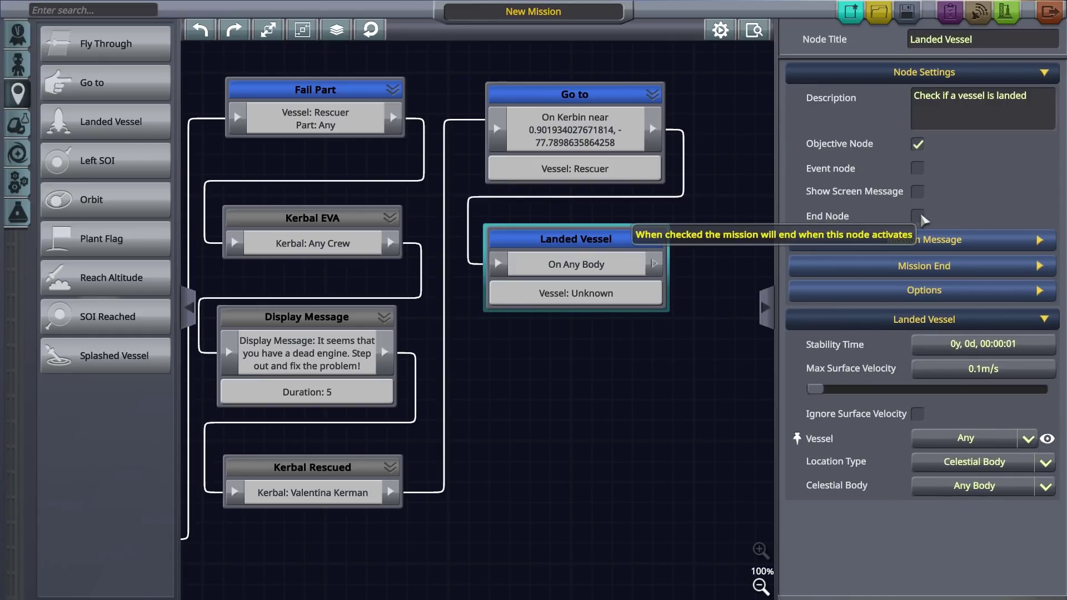
Make Landed Vessel an end node with the mission end text "Congratulations! You have rescued Valentina and returned home safely!"
click(1031, 266)
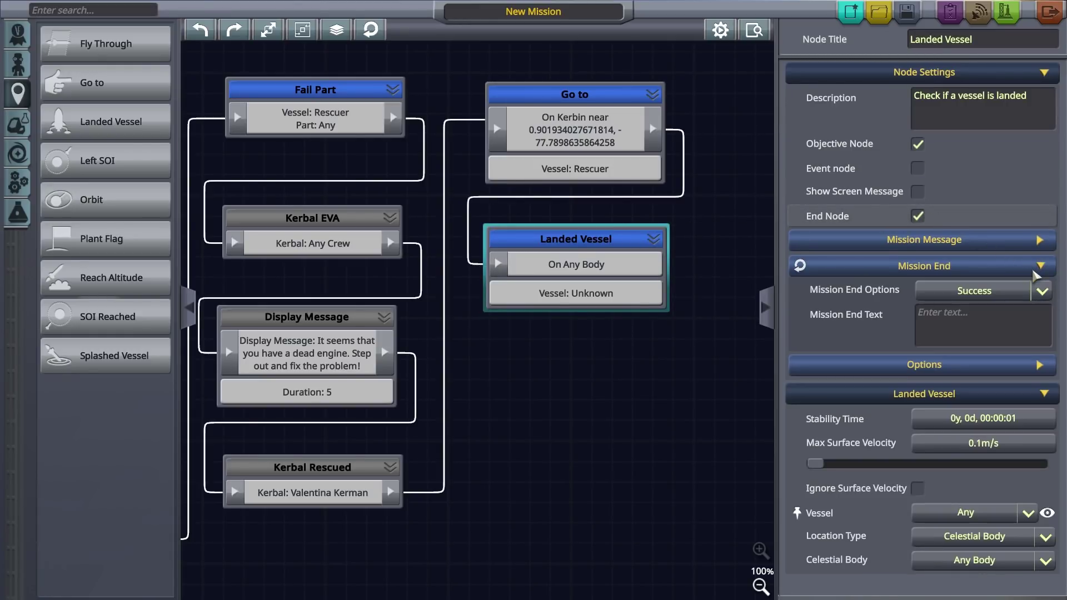
click(985, 315)
text(Congratulations)
key(BackSpace)
text(ns! You have rescued Valentina and retur)
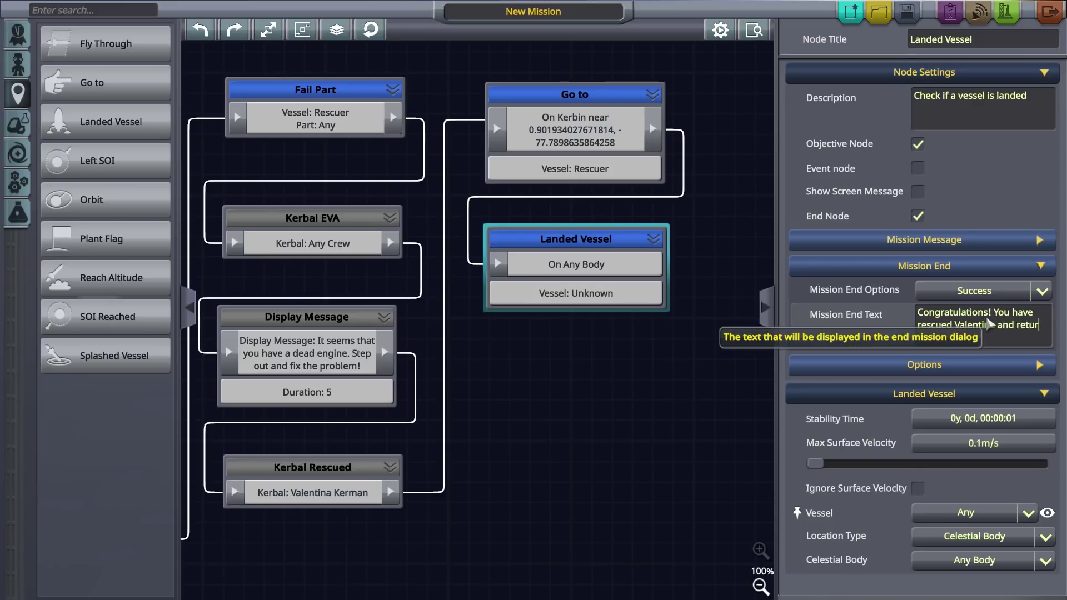
text(!)
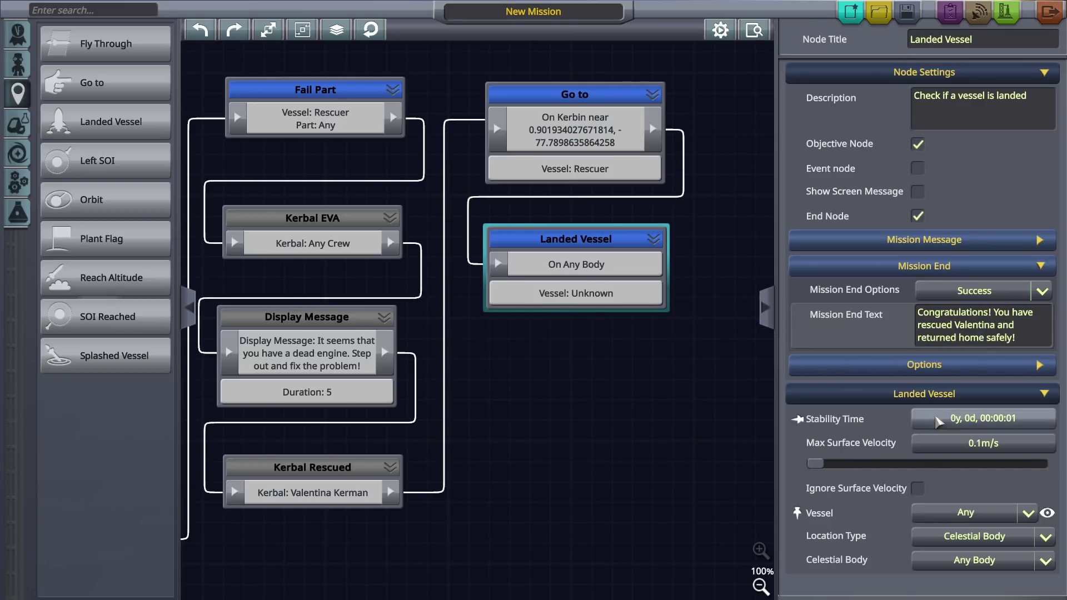
Set the Landed Vessel node to ignore surface velocity and check for the Rescuer vessel landed on Kerbin
click(919, 490)
click(1028, 468)
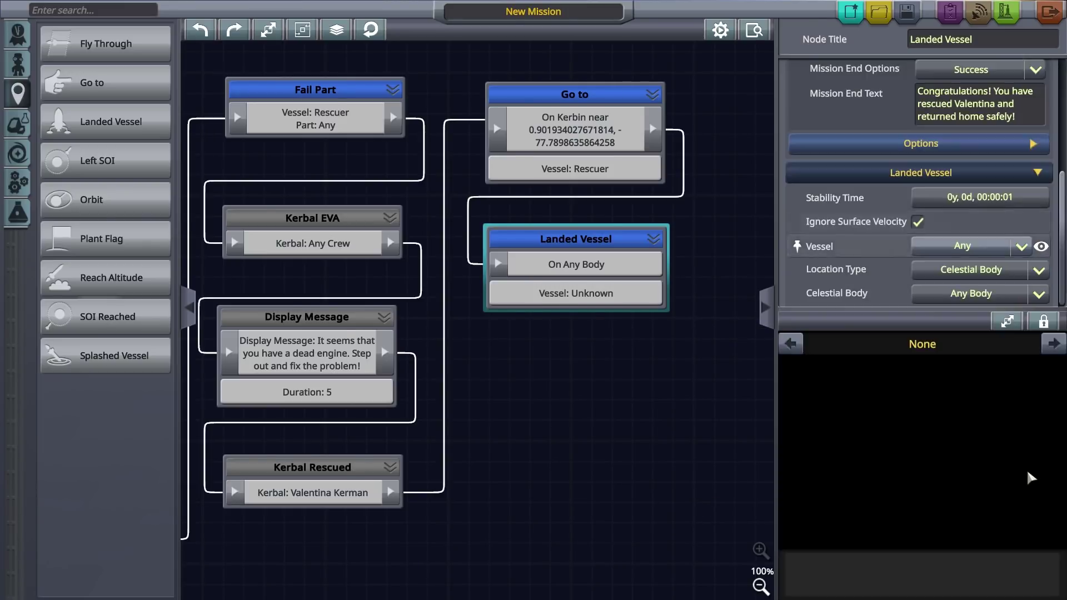
click(1021, 250)
click(944, 279)
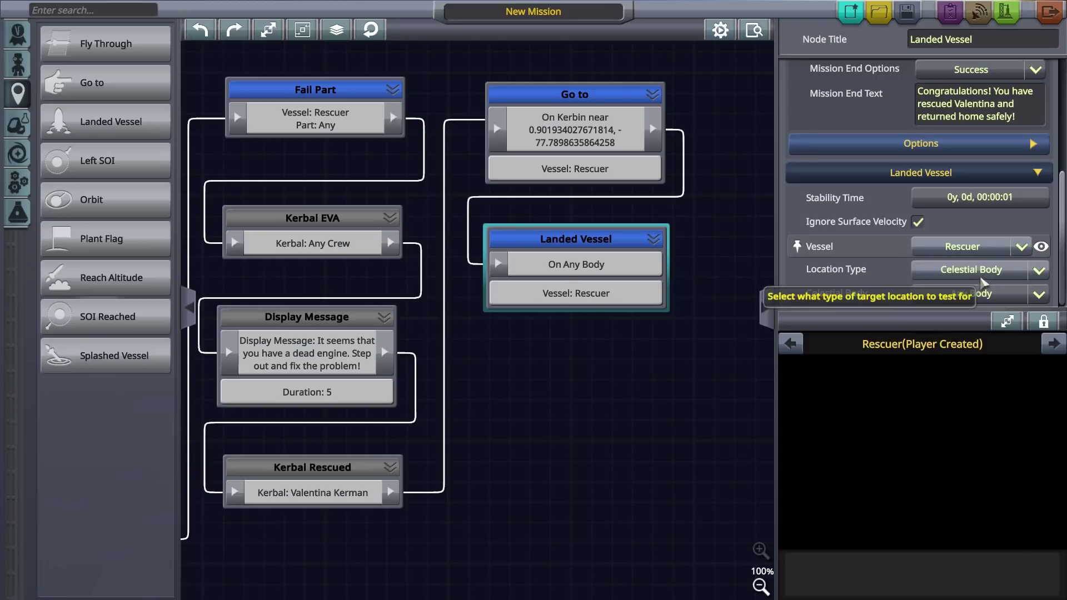
click(1038, 294)
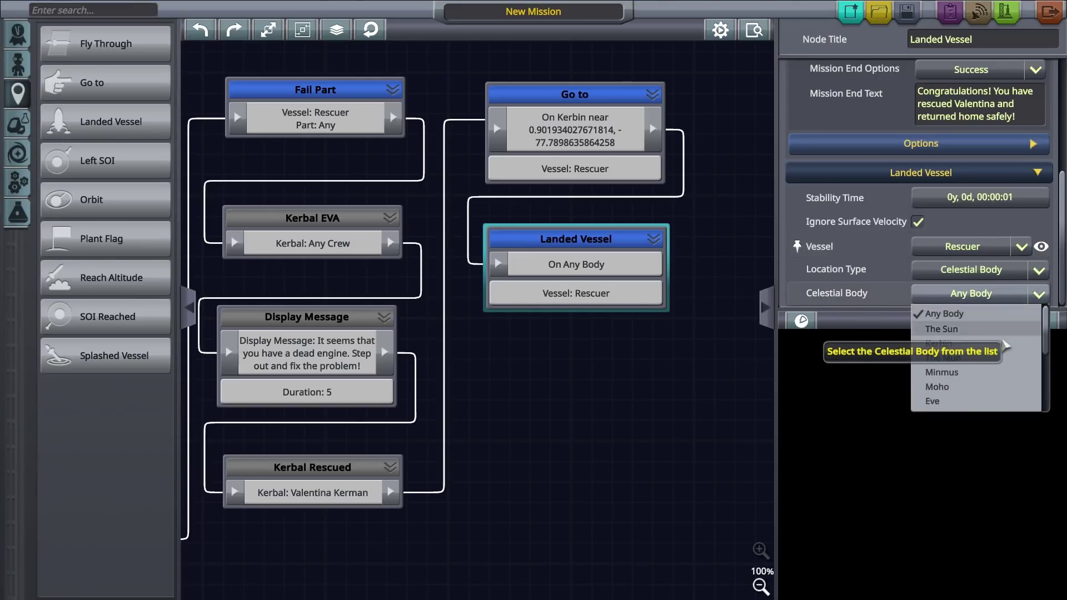
click(945, 342)
click(658, 412)
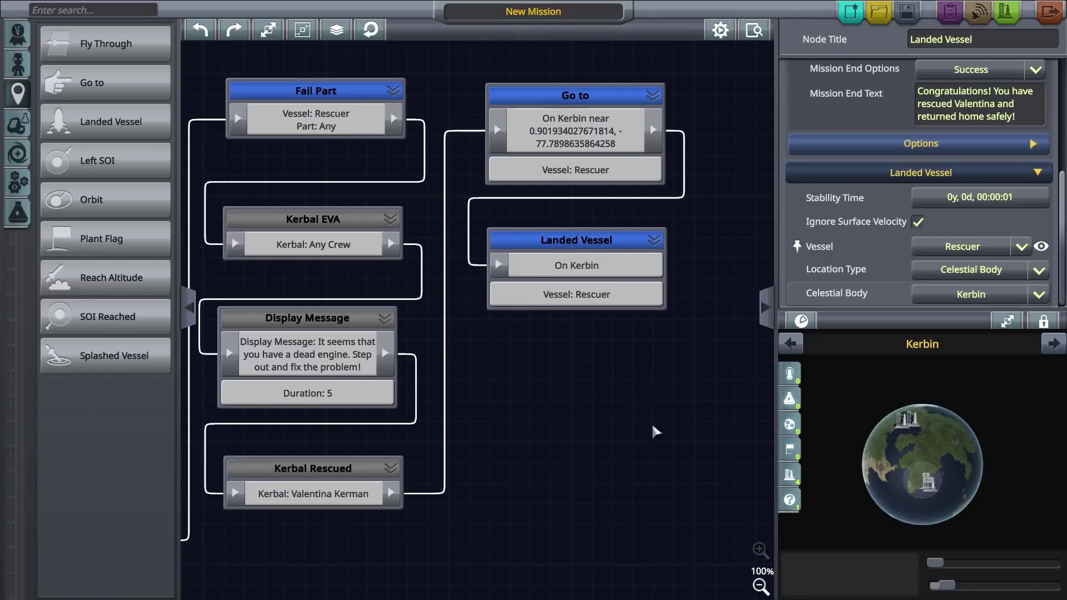
Validate the mission, review the validation results and close them
click(754, 31)
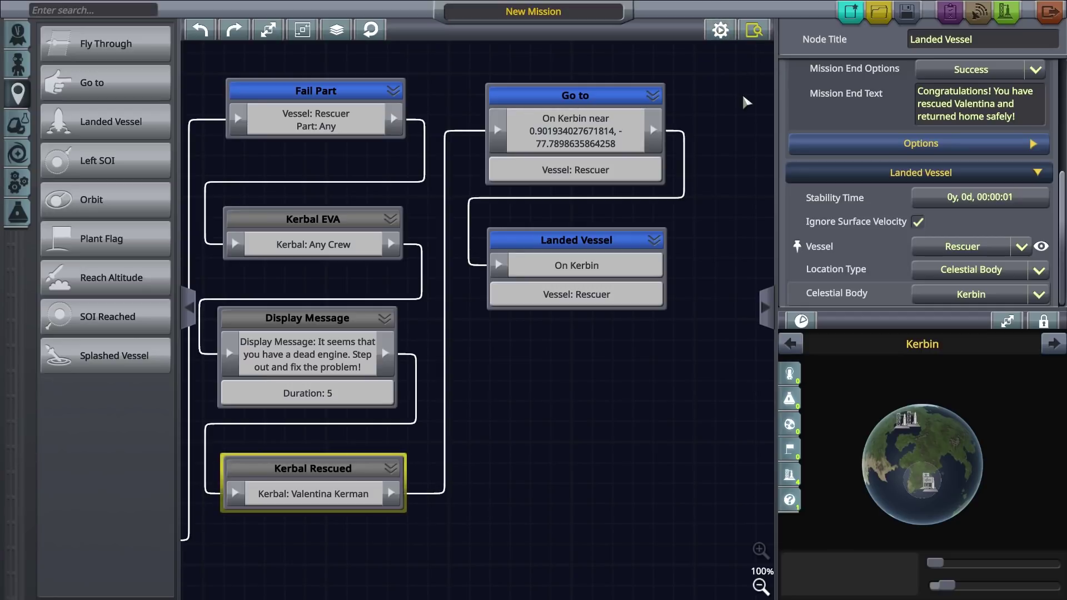
click(756, 38)
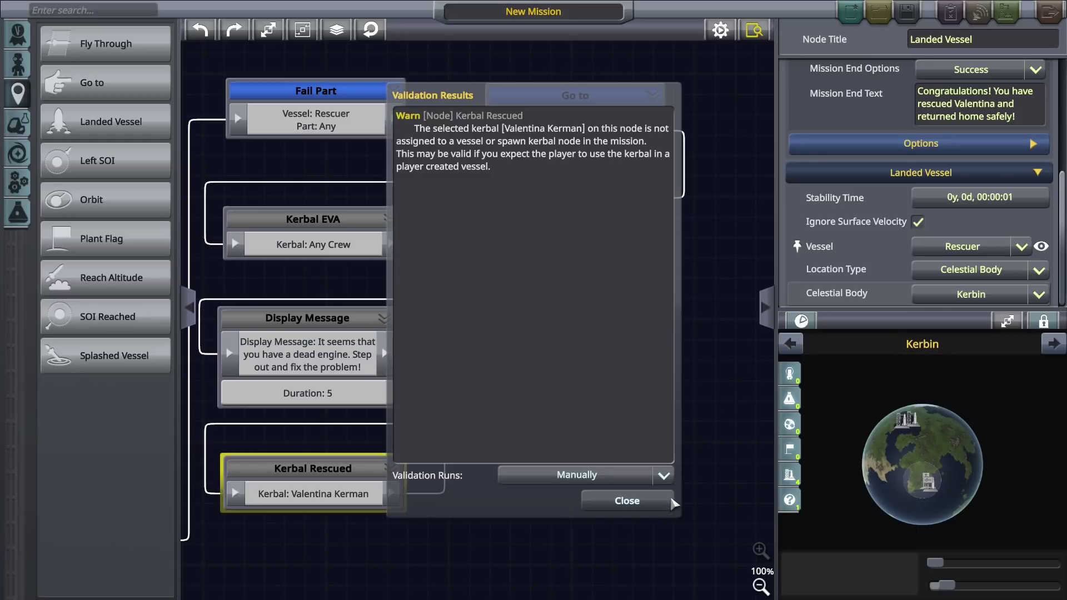
click(650, 502)
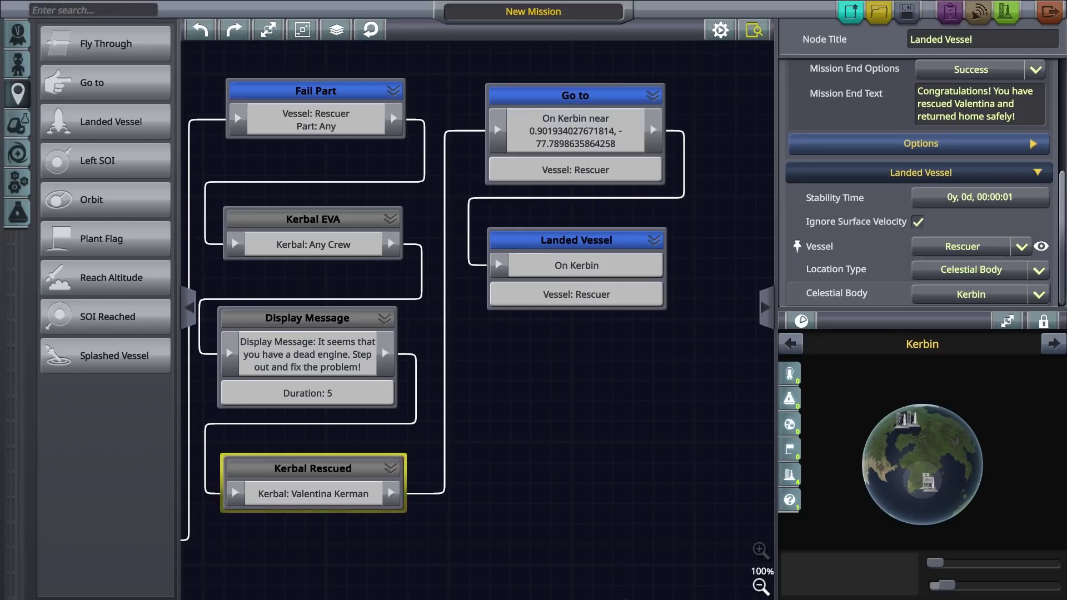
Turn off Ignore Surface Velocity for Landed Vessel and enter the mission briefing notes "Valentina is stranded on Eve's orbit. Rescue her!"
click(918, 221)
click(950, 11)
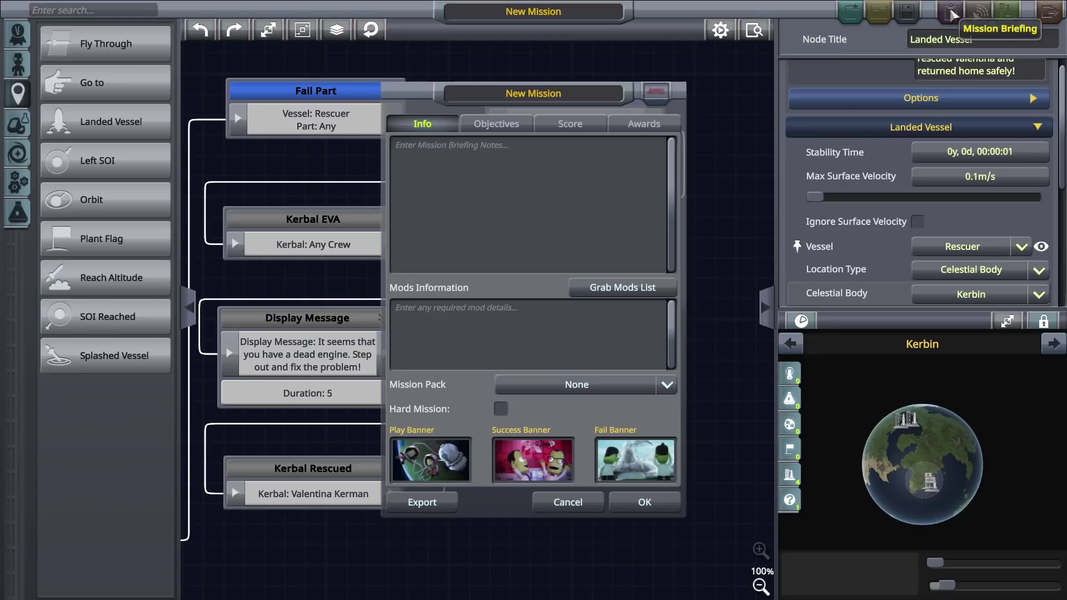
click(545, 186)
text(Valentina is stranded on Eve's orbit. Rescue her!)
click(527, 96)
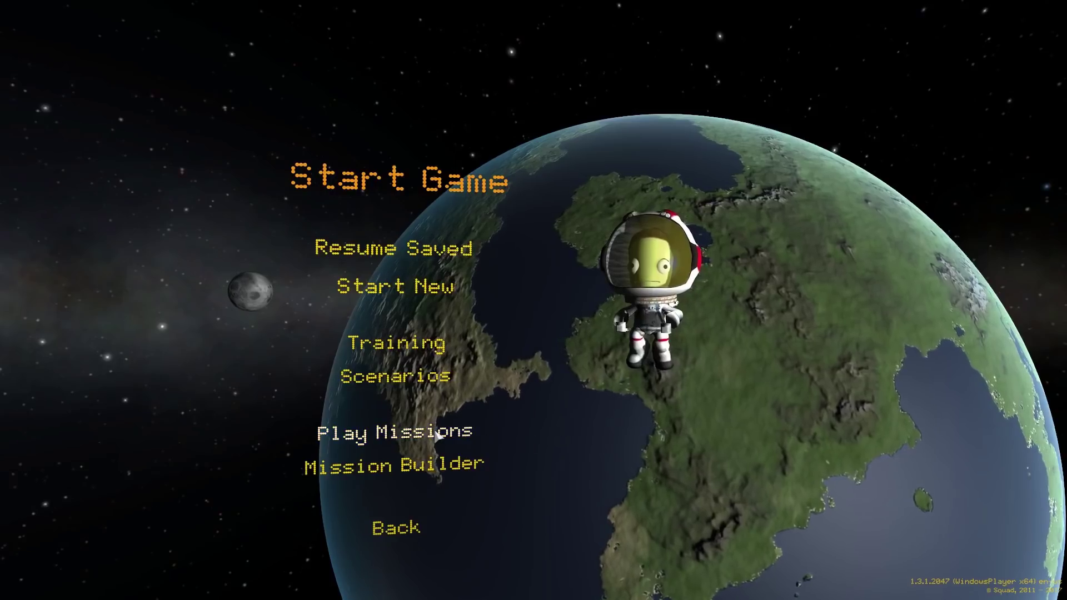
Open the playable missions from the start menu and start the community-created Refueling Mission
click(439, 464)
click(375, 177)
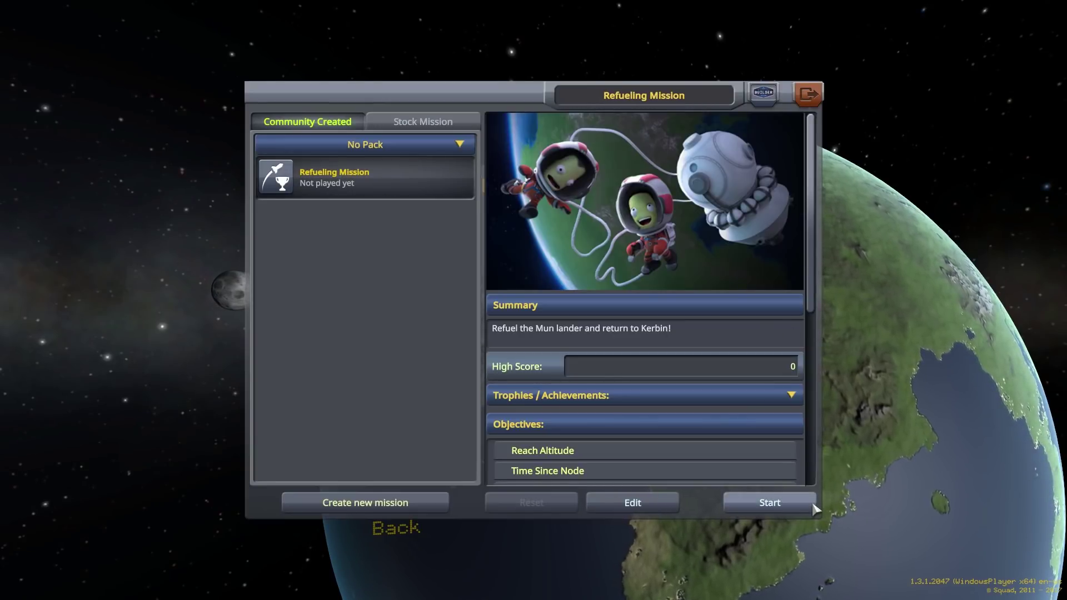
click(811, 499)
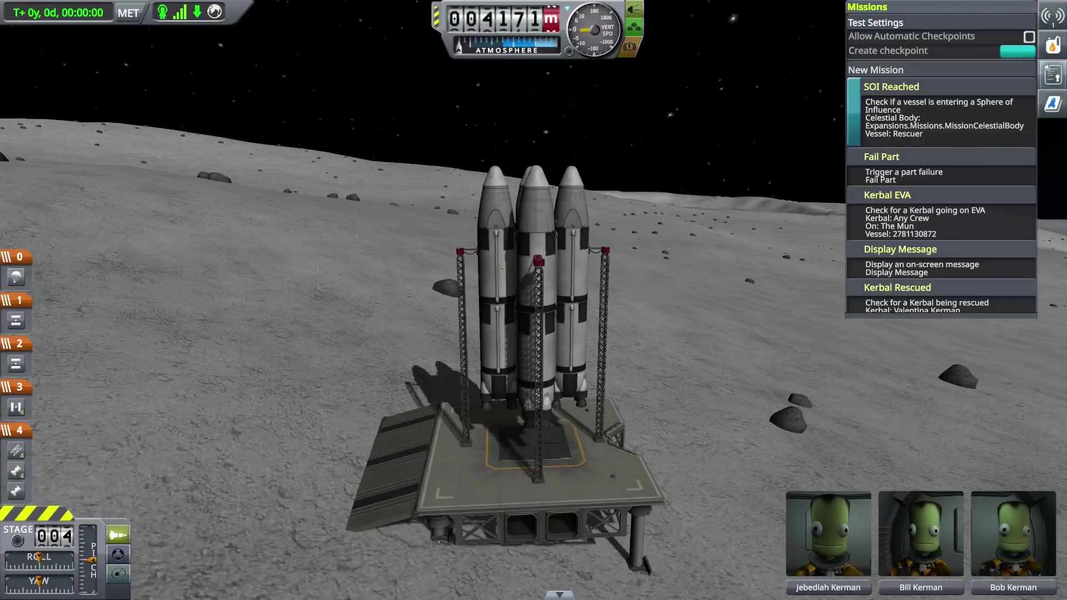
Ignite the first stage to launch the rocket from its pad on the Mun
key(space)
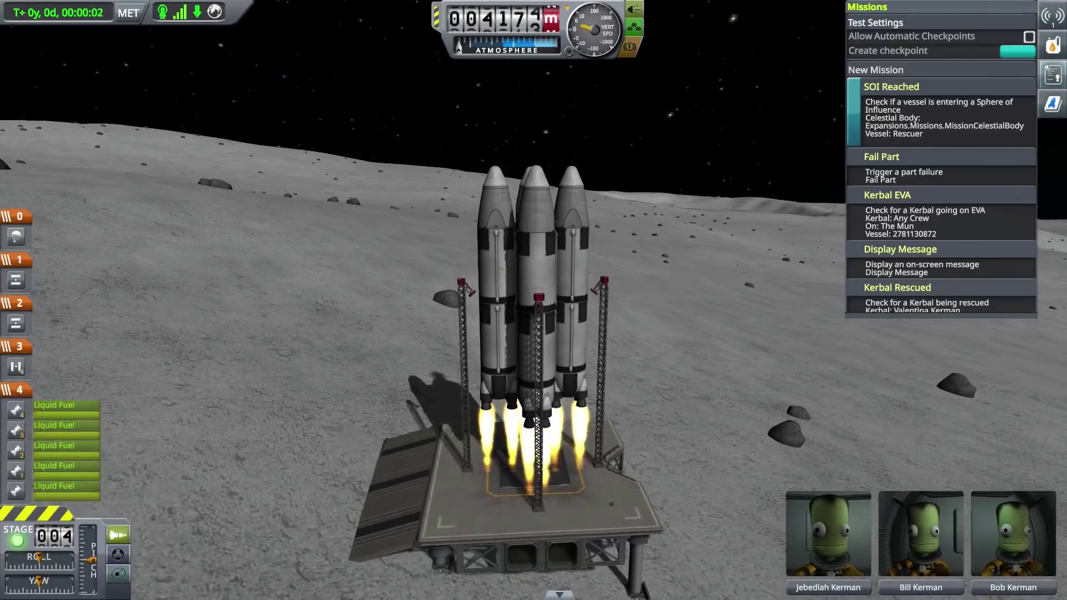